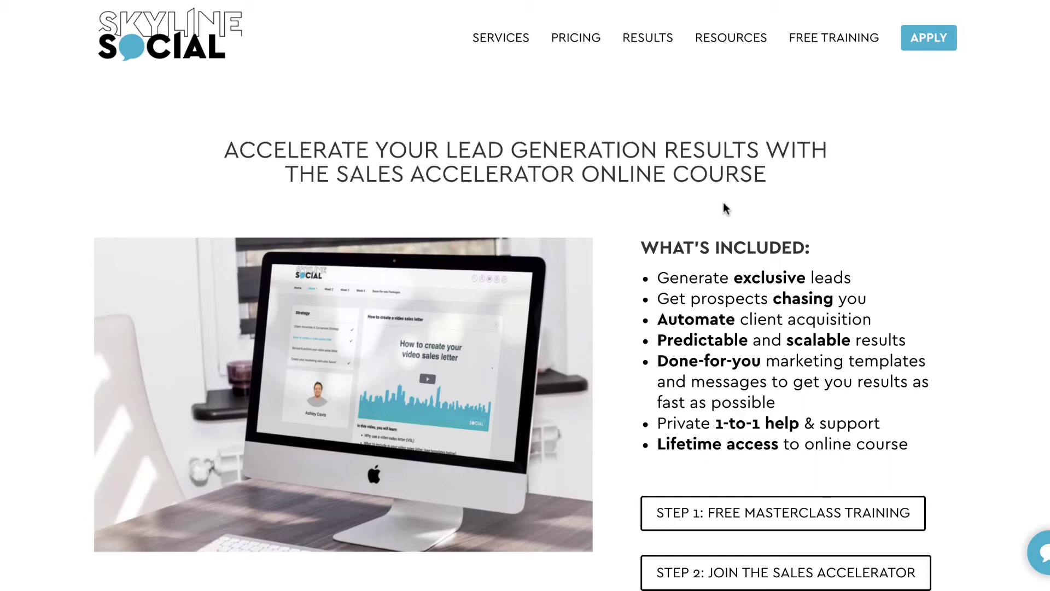
- Scroll down the Skyline Social course page past its iMac mockup image
scroll(714, 210, down, 3)
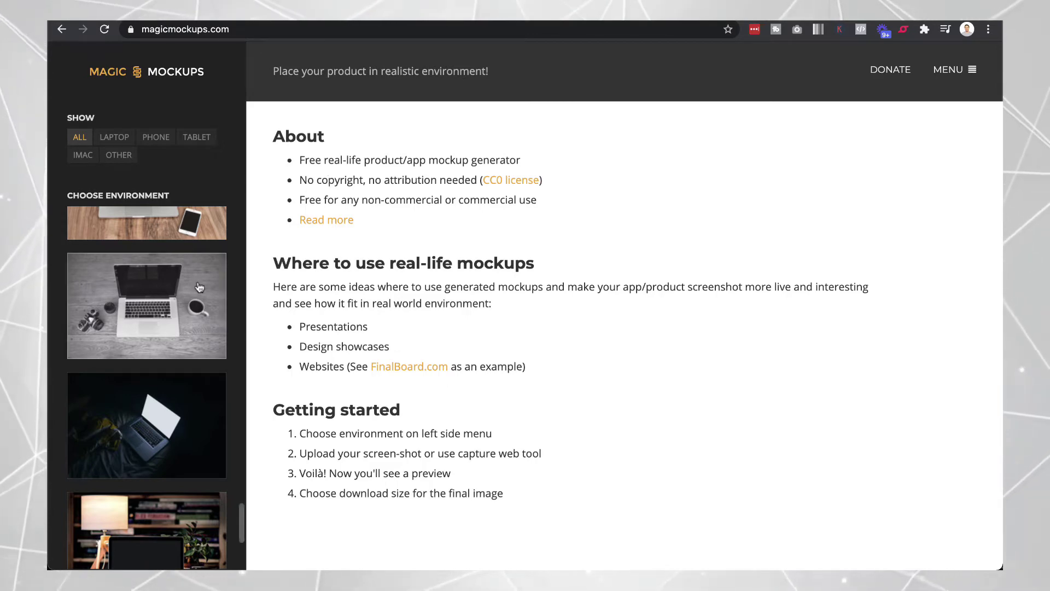
scroll(199, 288, down, 10)
scroll(200, 287, up, 10)
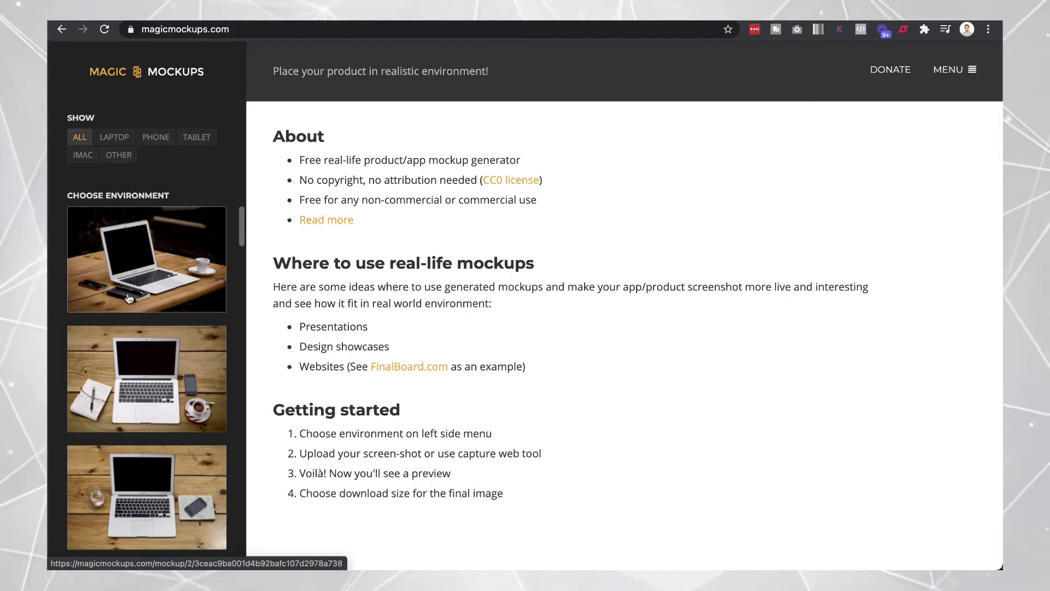
scroll(129, 298, down, 5)
scroll(129, 298, down, 8)
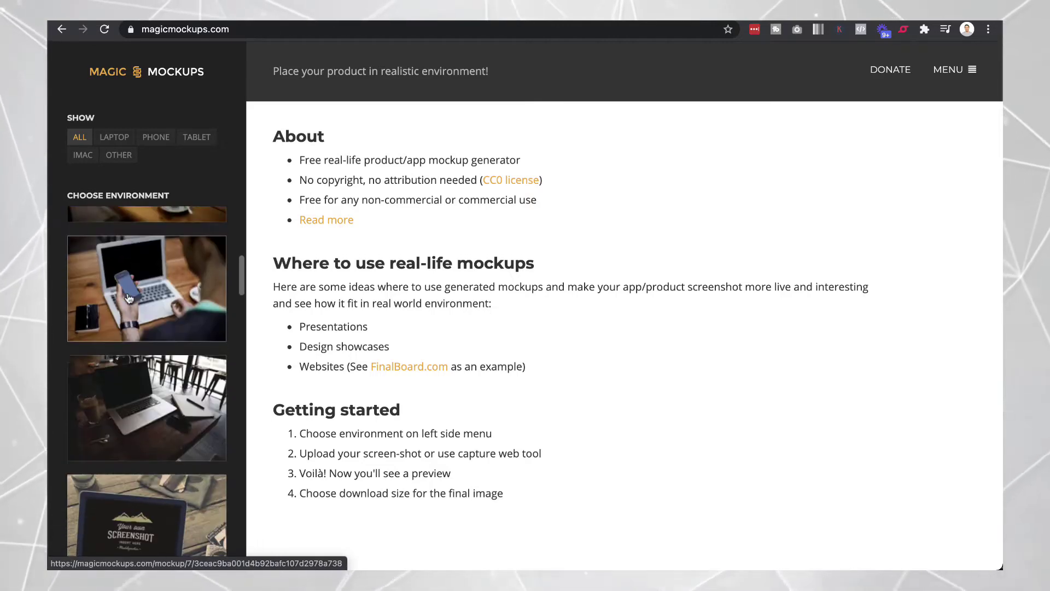
scroll(129, 298, down, 8)
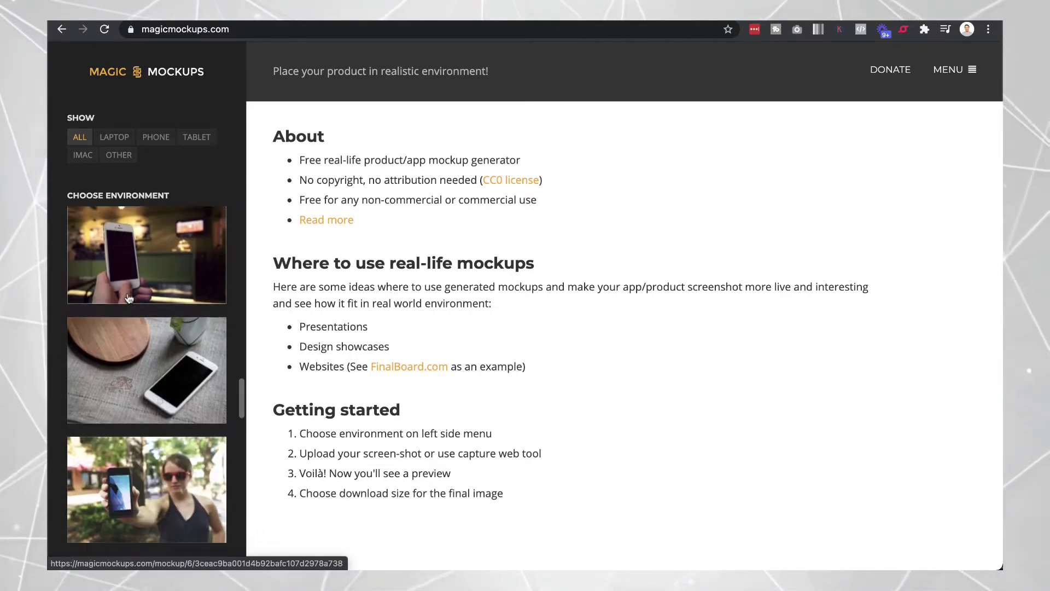
scroll(129, 298, down, 6)
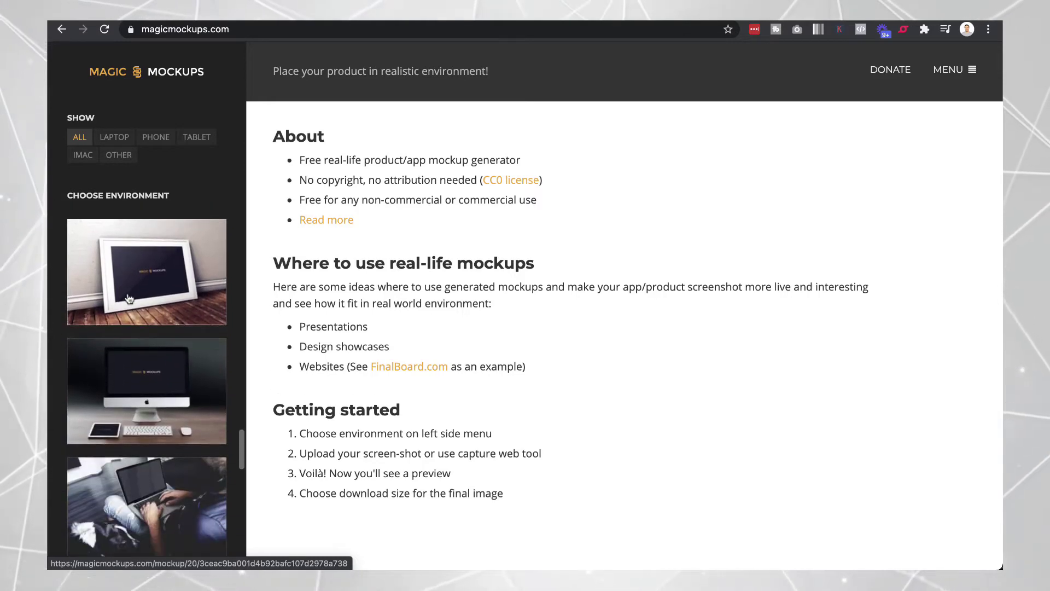
scroll(154, 410, up, 2)
scroll(154, 410, down, 5)
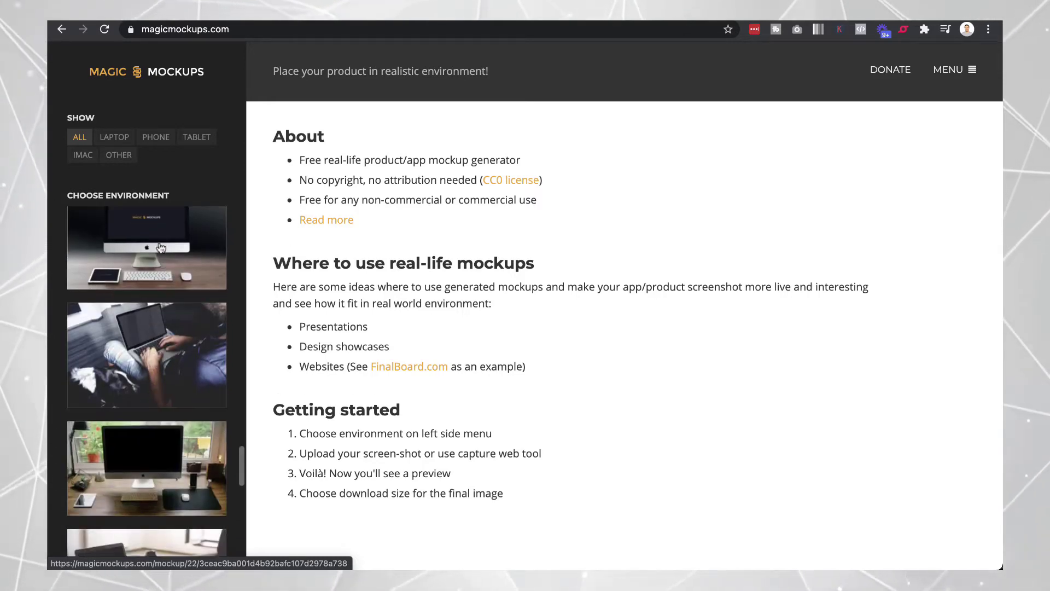
scroll(160, 370, down, 8)
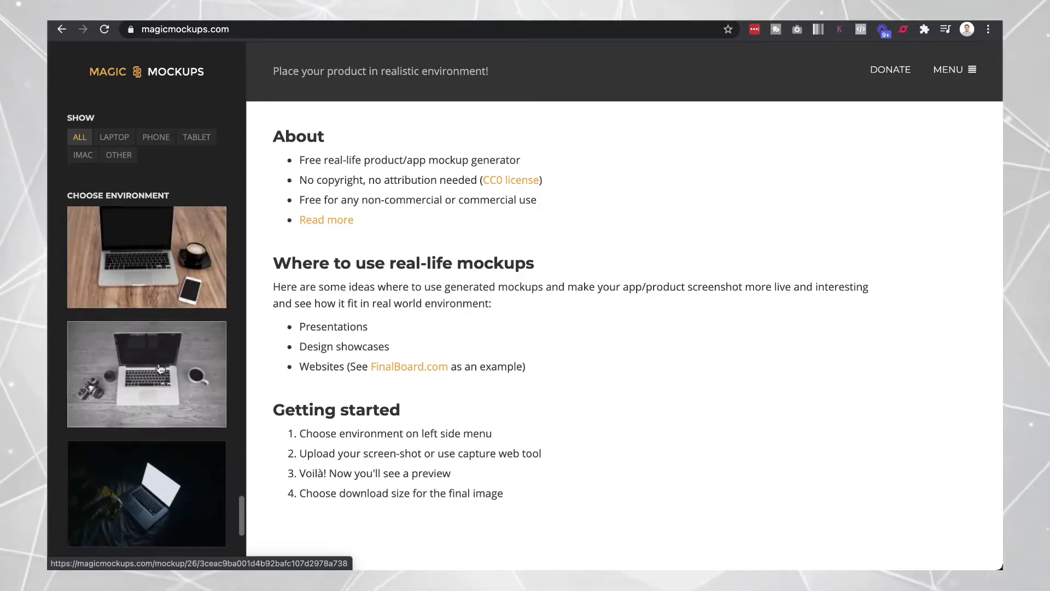
scroll(160, 370, up, 20)
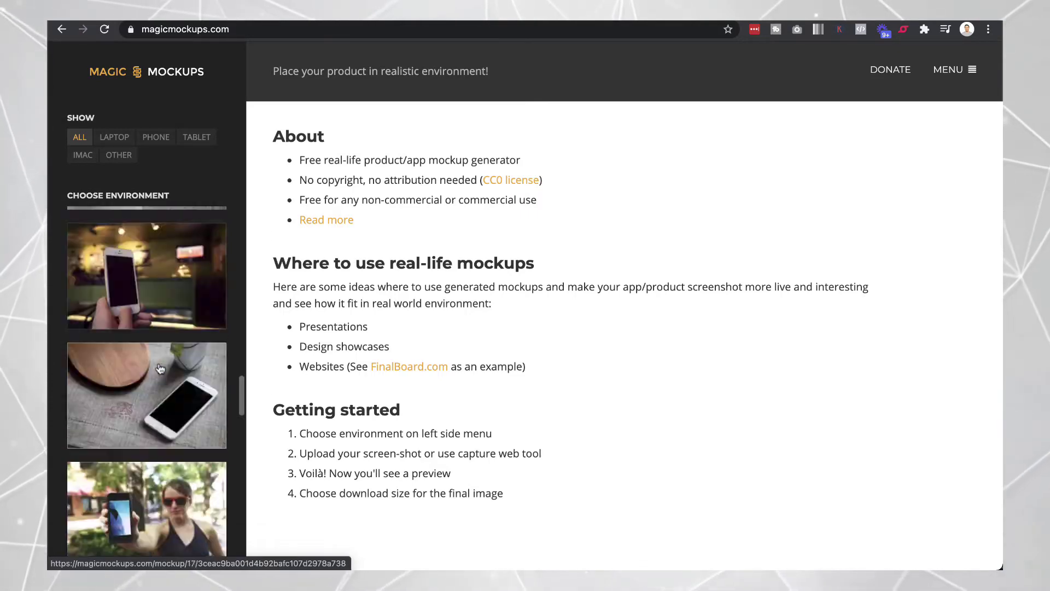
- Upload '2020 Masterclass version title slides.001.jpeg' onto the laptop-on-wooden-table mockup
click(170, 258)
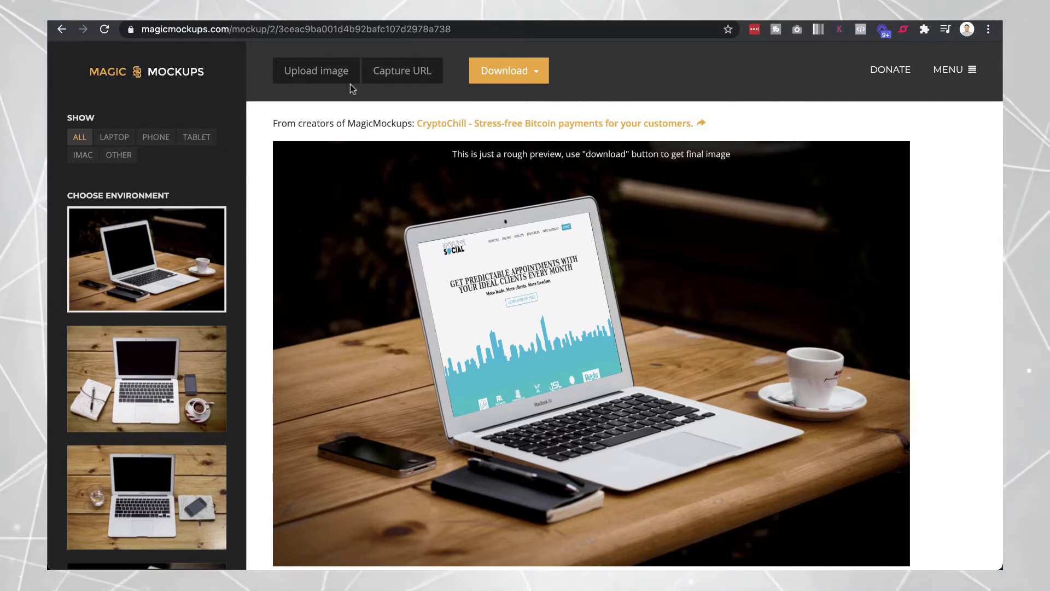
click(332, 76)
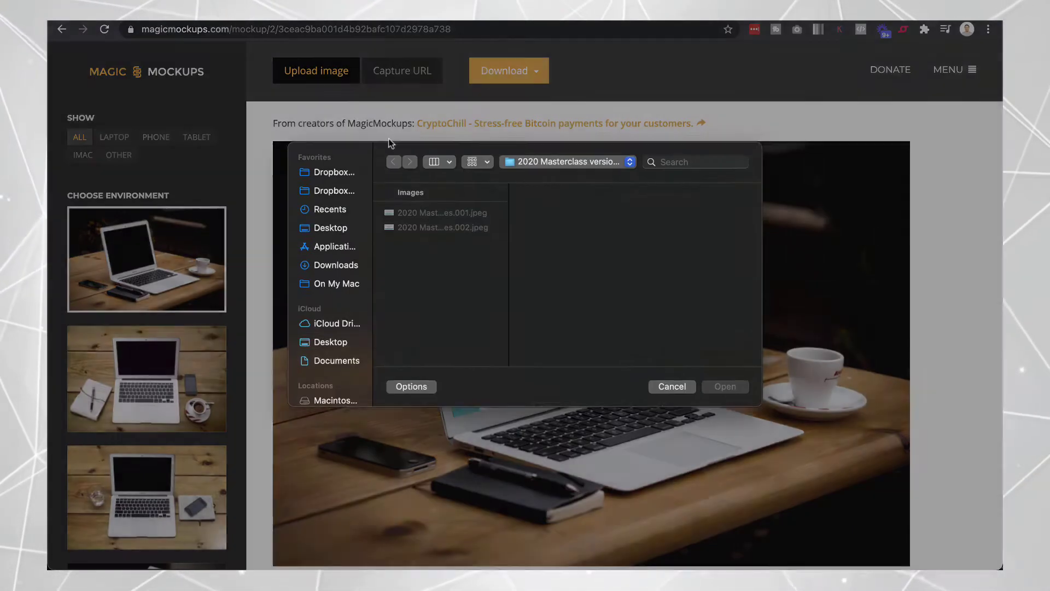
click(446, 218)
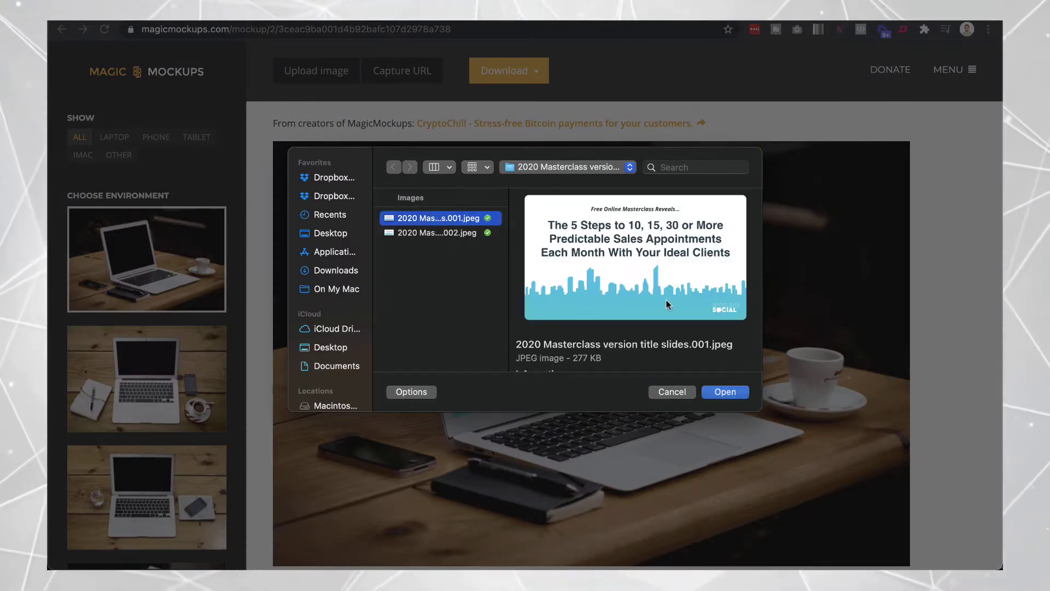
click(721, 392)
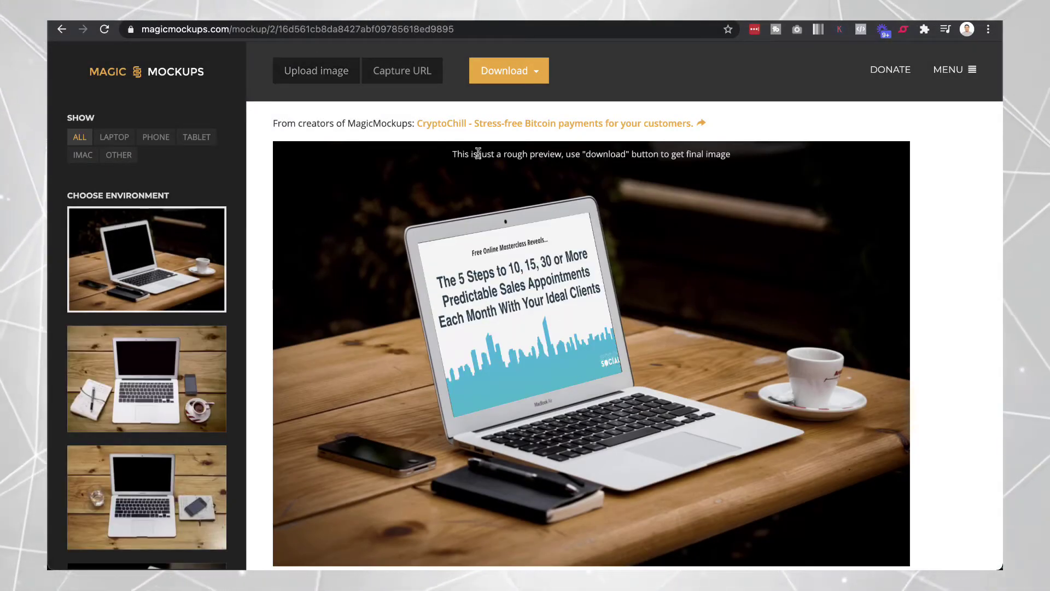
- Note the rough-preview notice and render the laptop mockup at 1600 x 1067
drag(482, 154, 646, 152)
scroll(652, 302, down, 1)
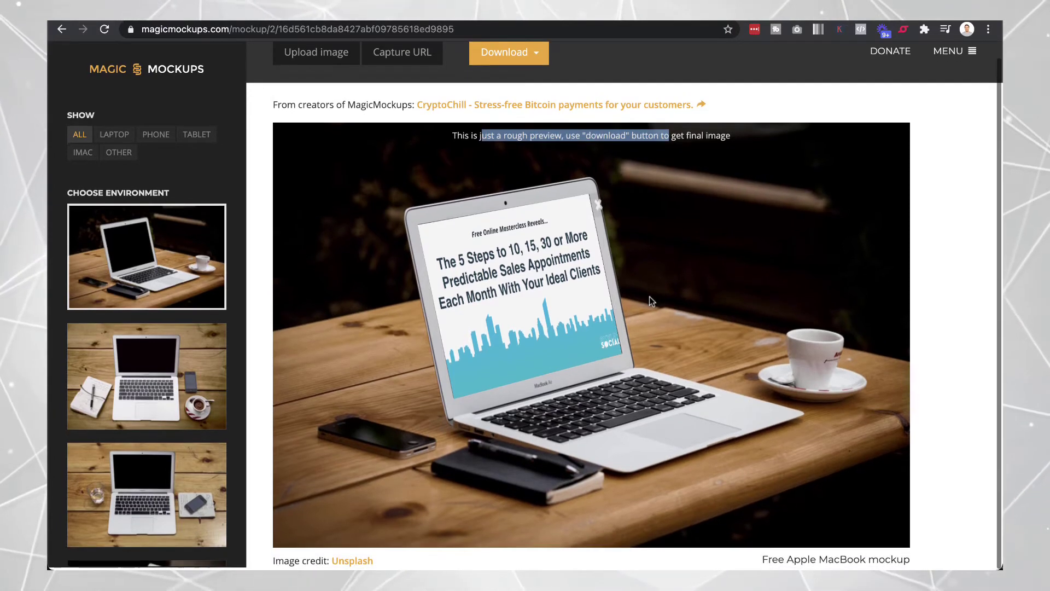
scroll(597, 288, up, 1)
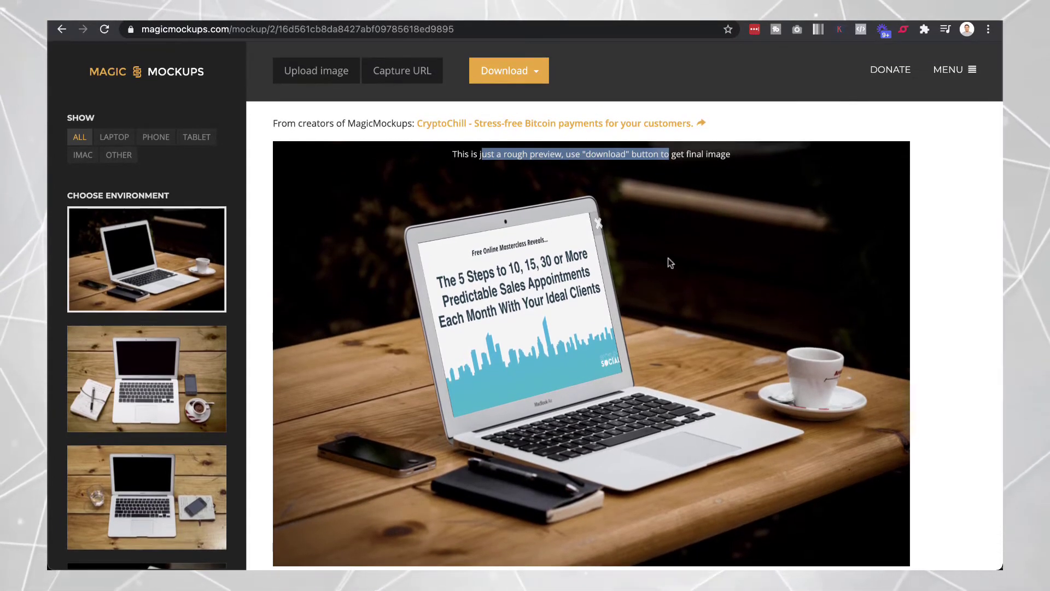
click(687, 239)
click(535, 75)
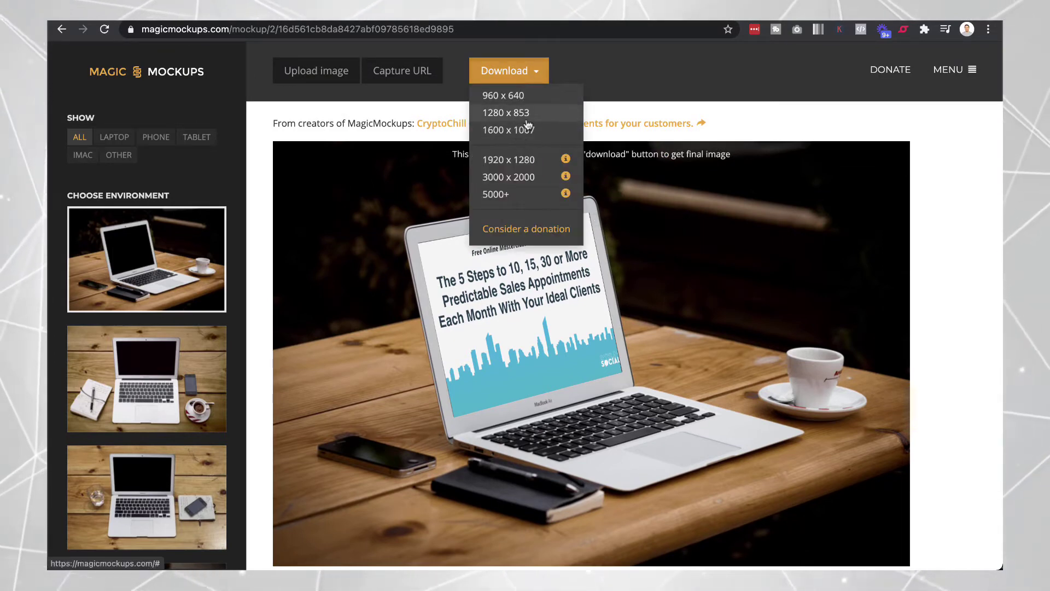
click(511, 133)
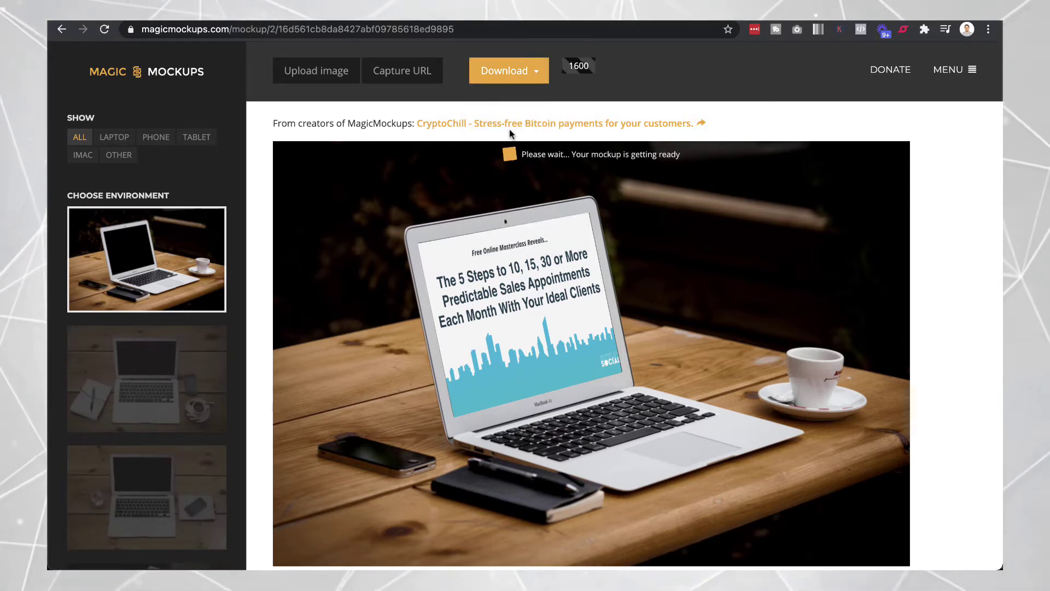
- View the finished 1600 px JPG, then return to the mockup page
click(581, 67)
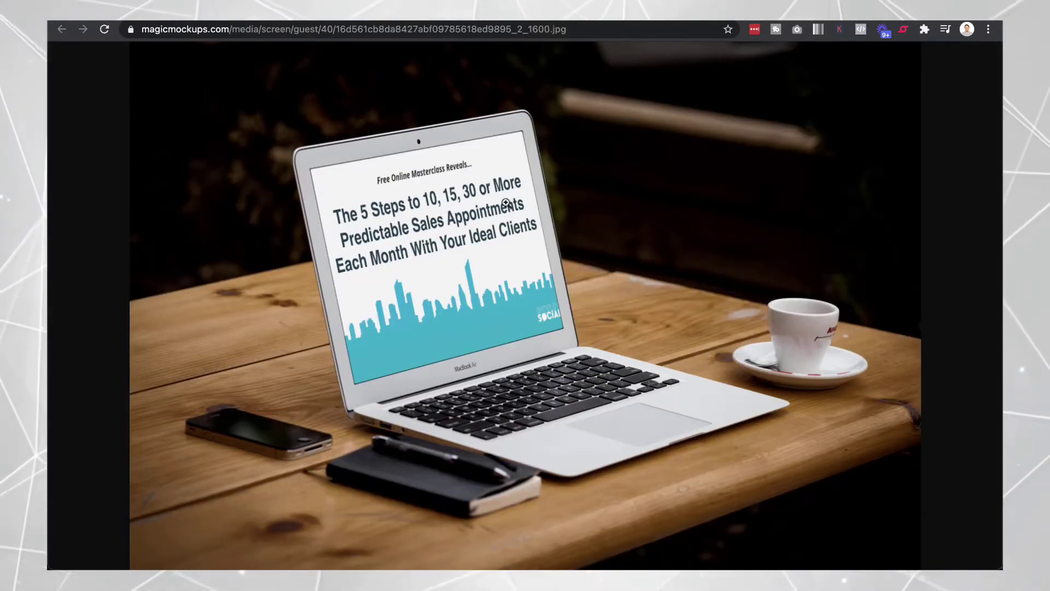
right_click(512, 202)
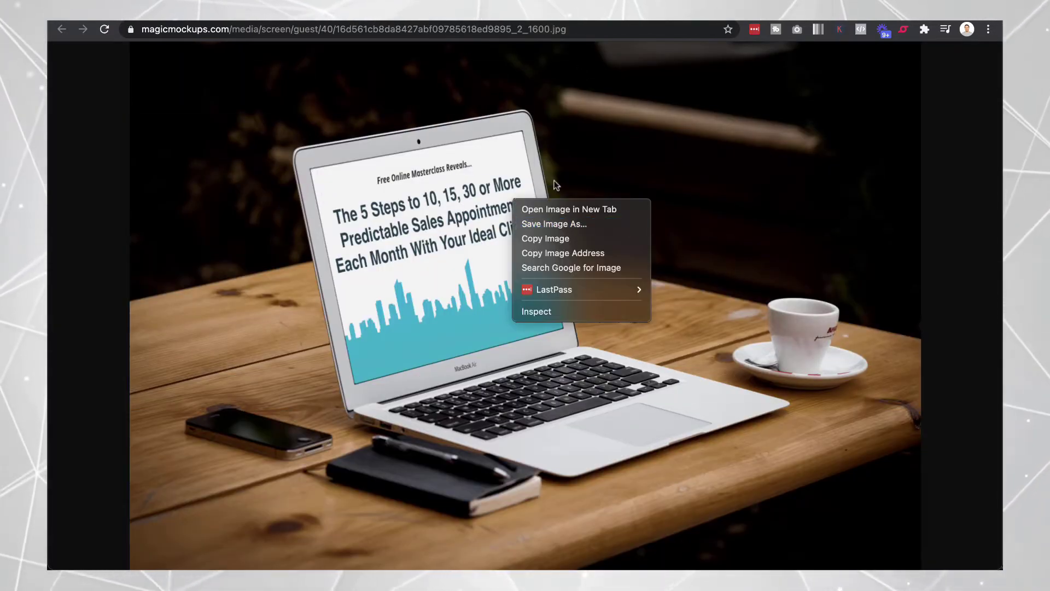
key(Escape)
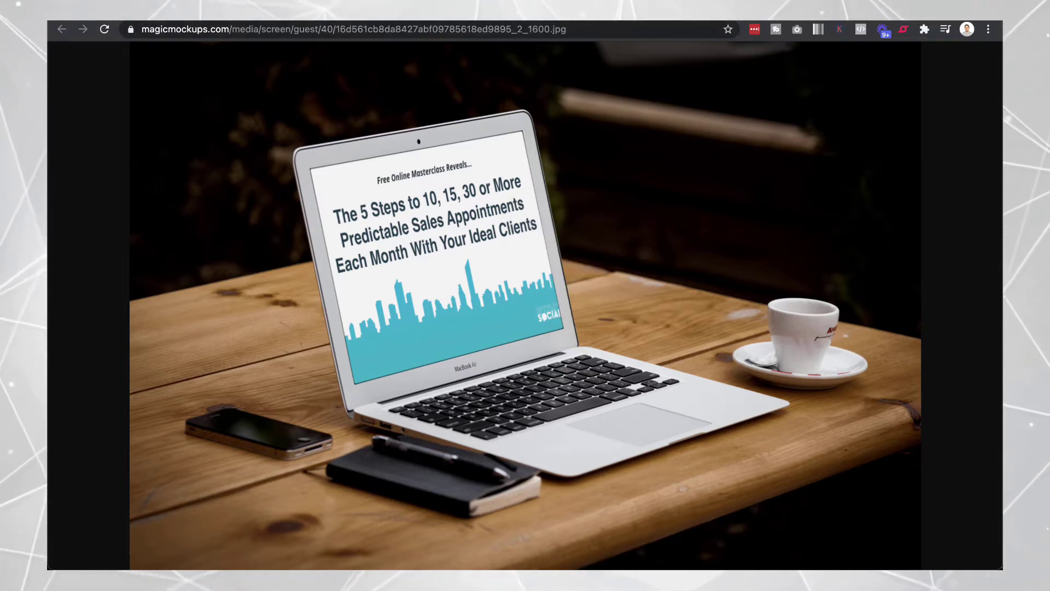
key(super+Left)
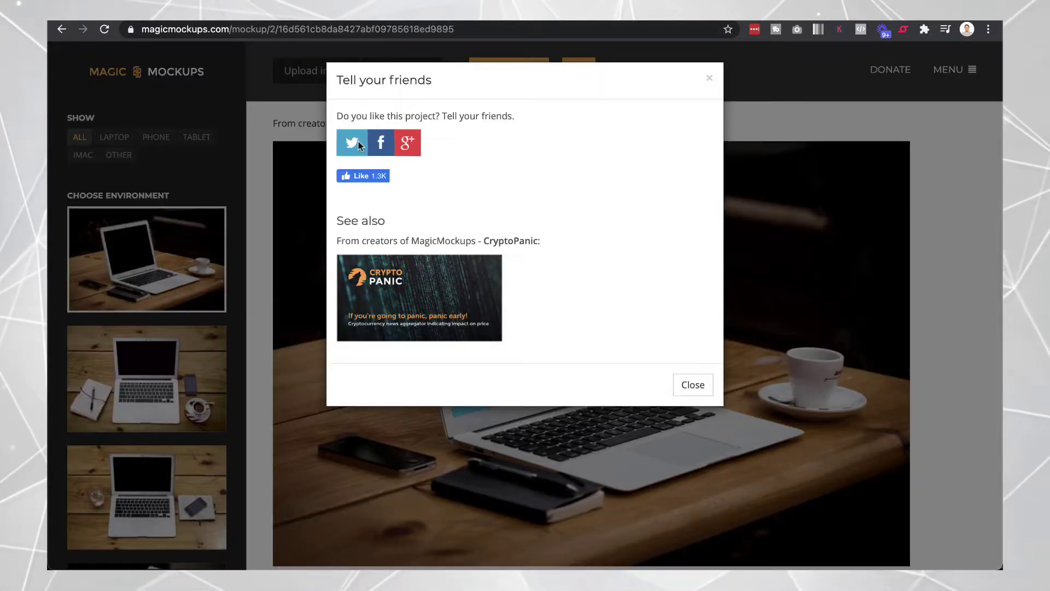
click(708, 80)
- Preview the title slide on the white frame and iMac scenes
scroll(153, 487, down, 5)
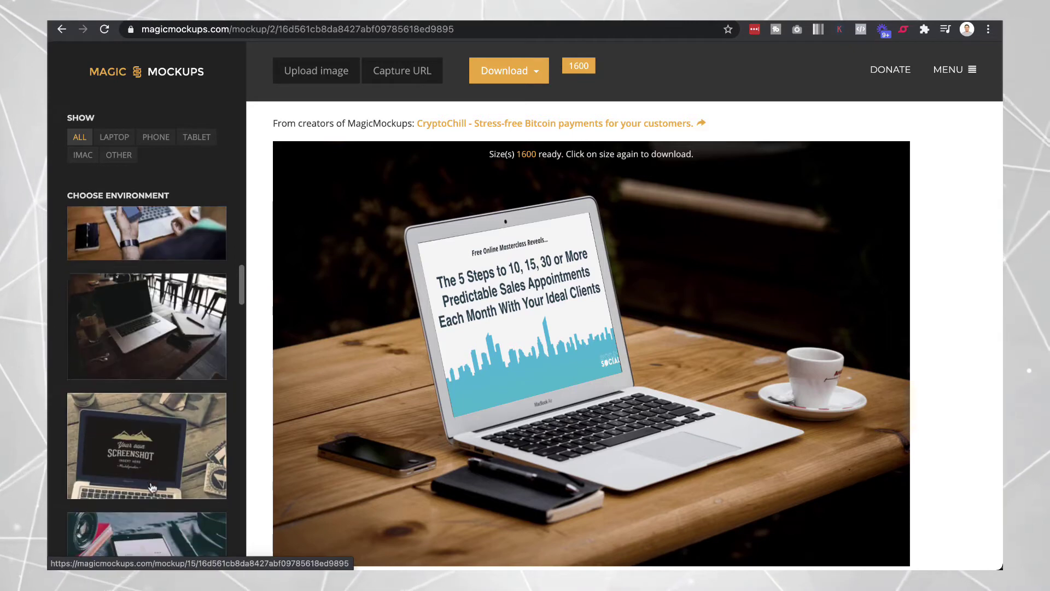
scroll(153, 487, down, 10)
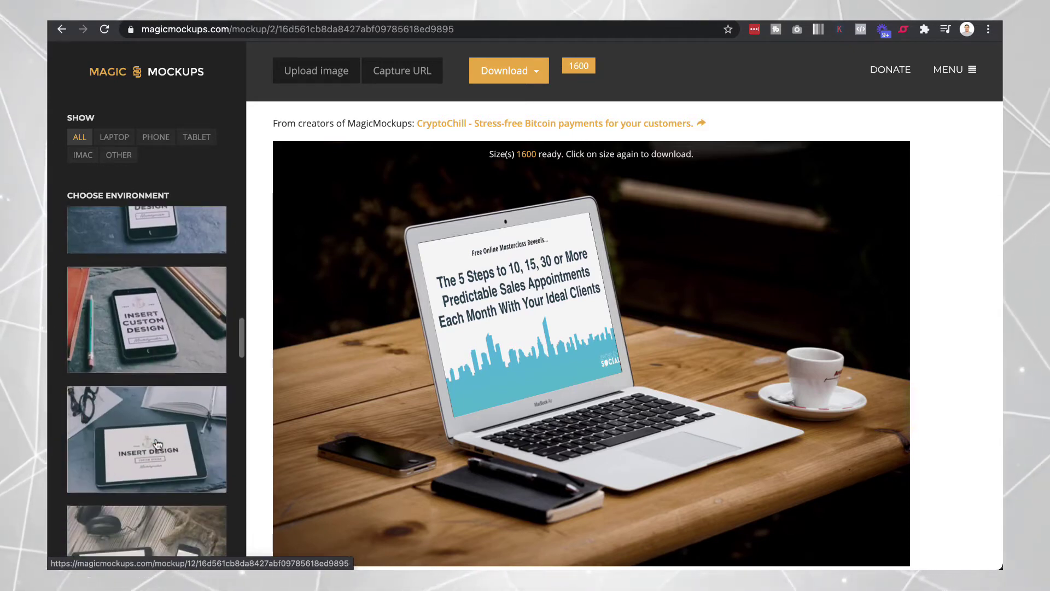
scroll(158, 444, down, 10)
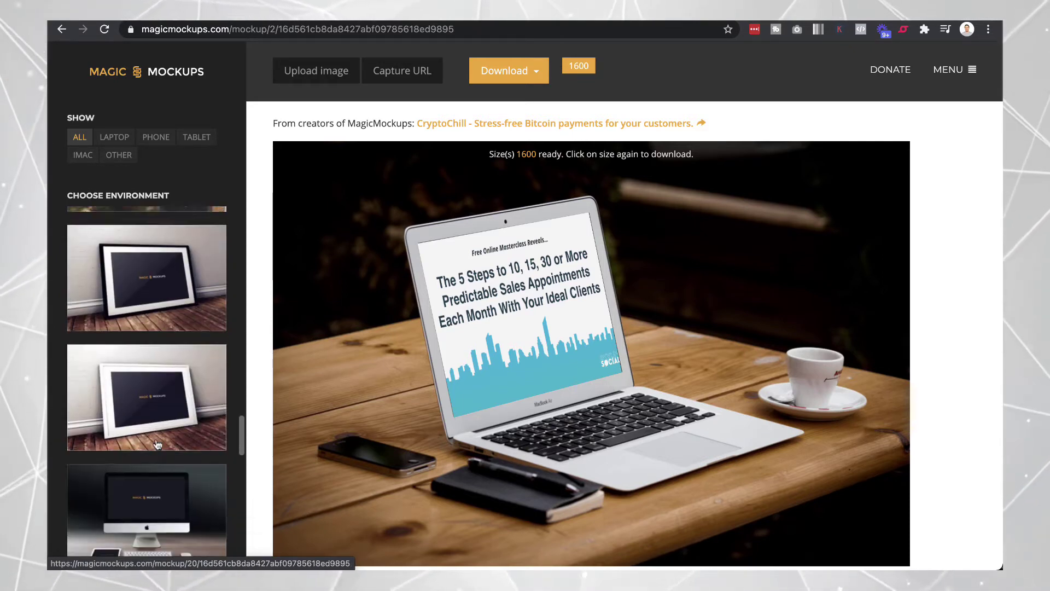
click(158, 443)
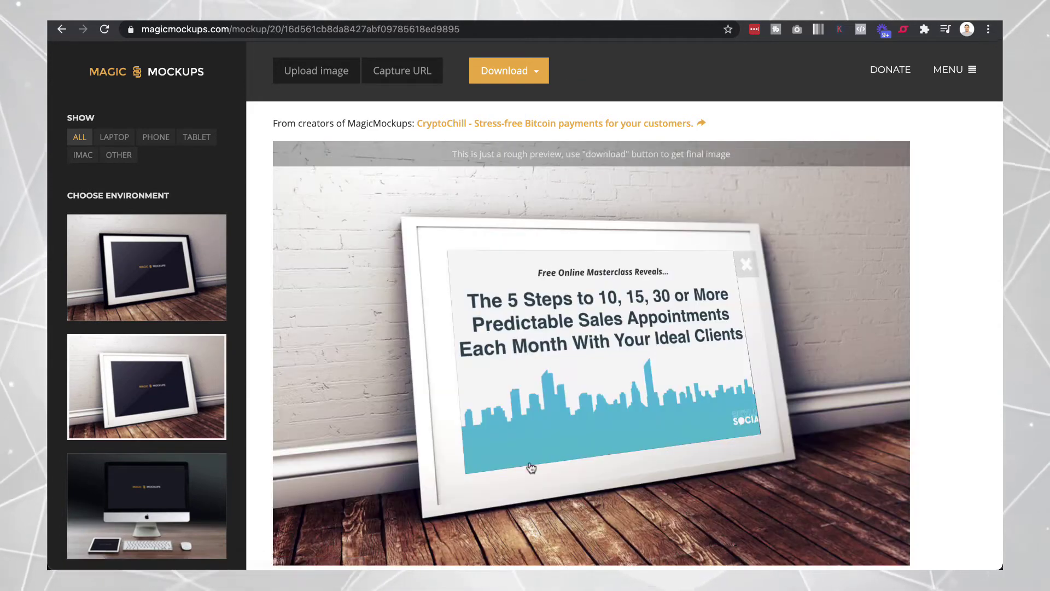
scroll(158, 410, down, 2)
click(162, 408)
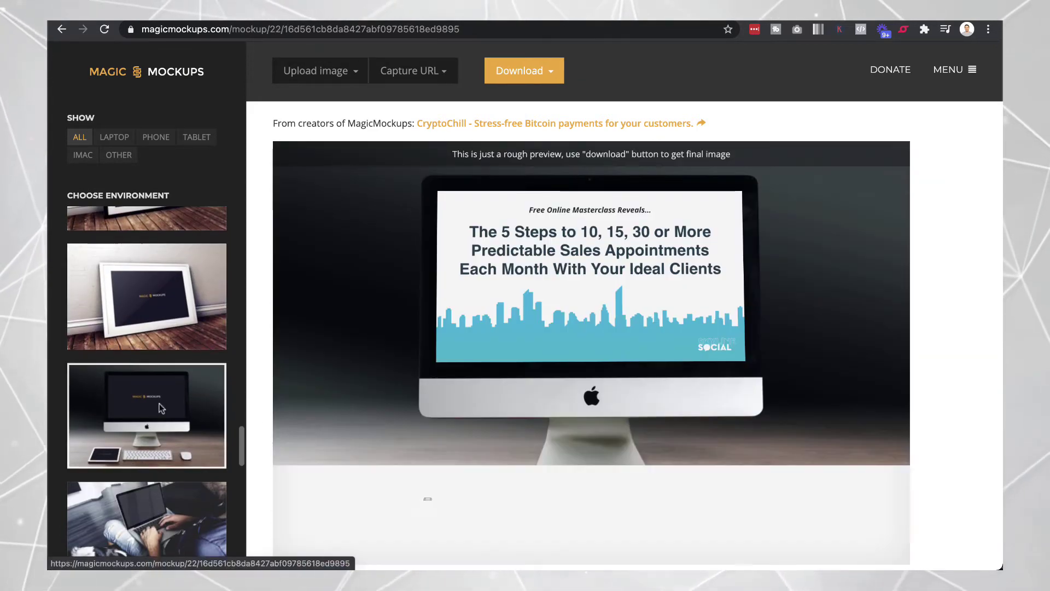
- Preview it on the laptop-on-lap and iMac-by-window scenes, then go to Canva
scroll(112, 458, down, 2)
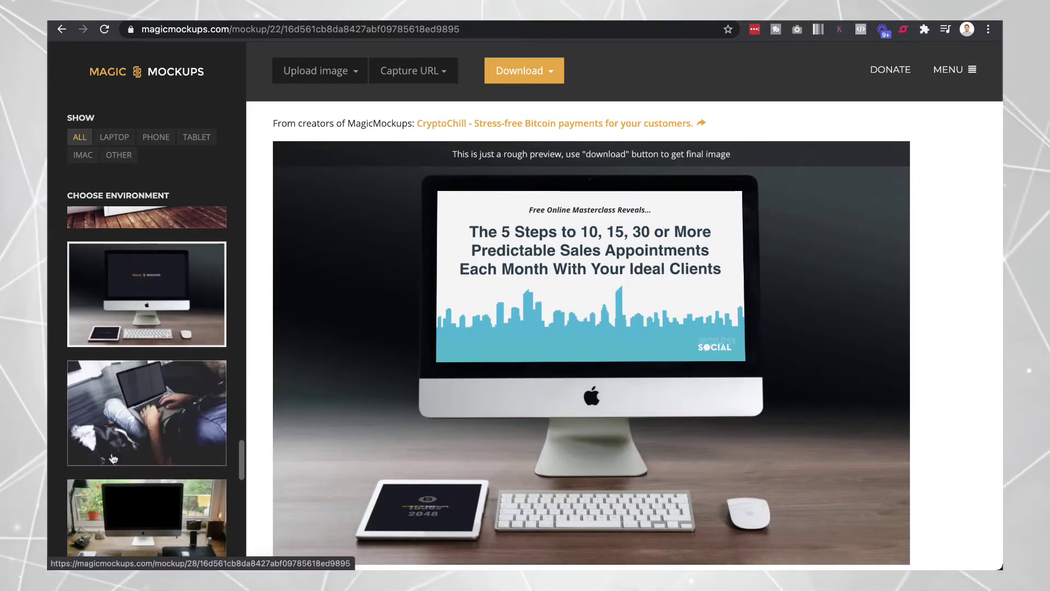
click(135, 414)
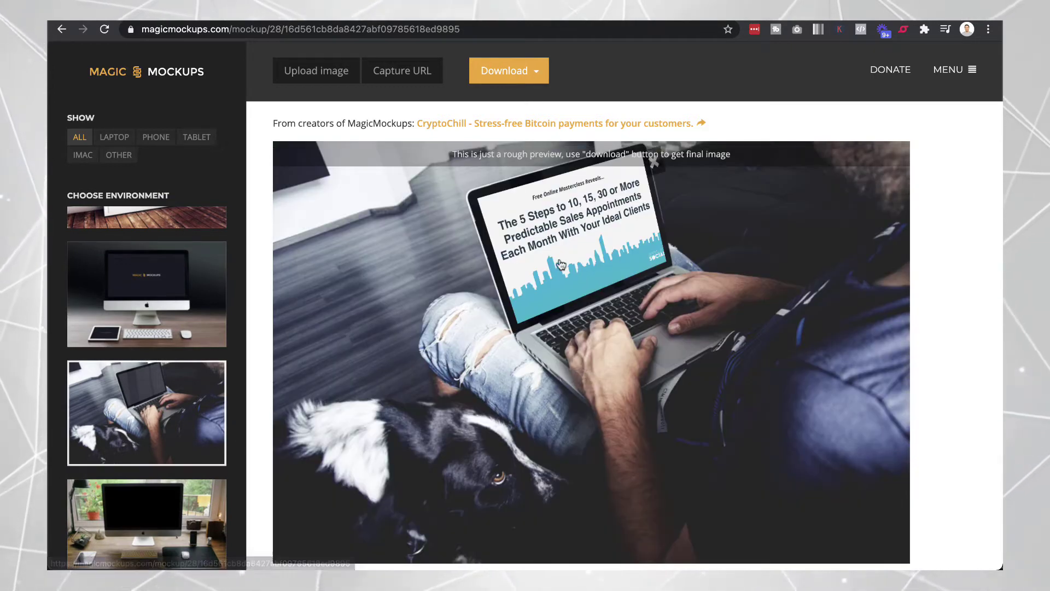
scroll(140, 432, down, 2)
click(140, 433)
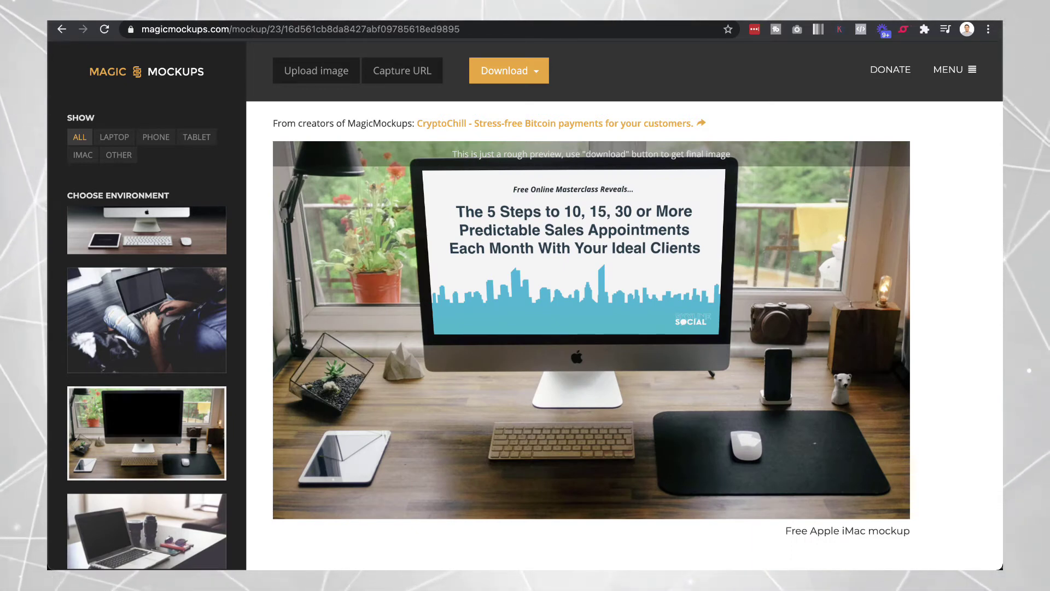
click(493, 17)
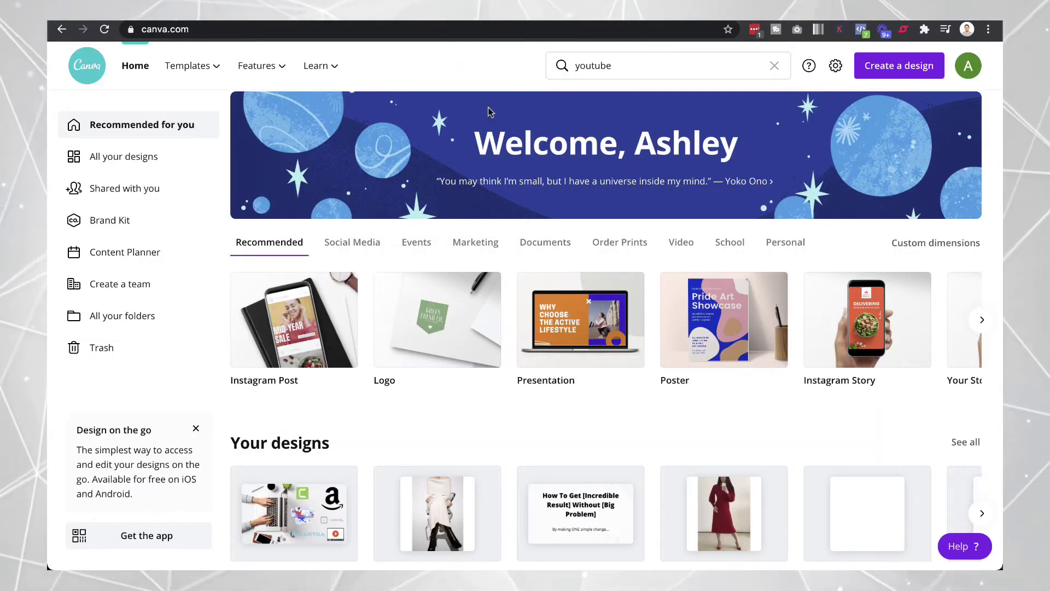
- Create a blank Instagram Post design and search Photos for 'mockup'
click(876, 66)
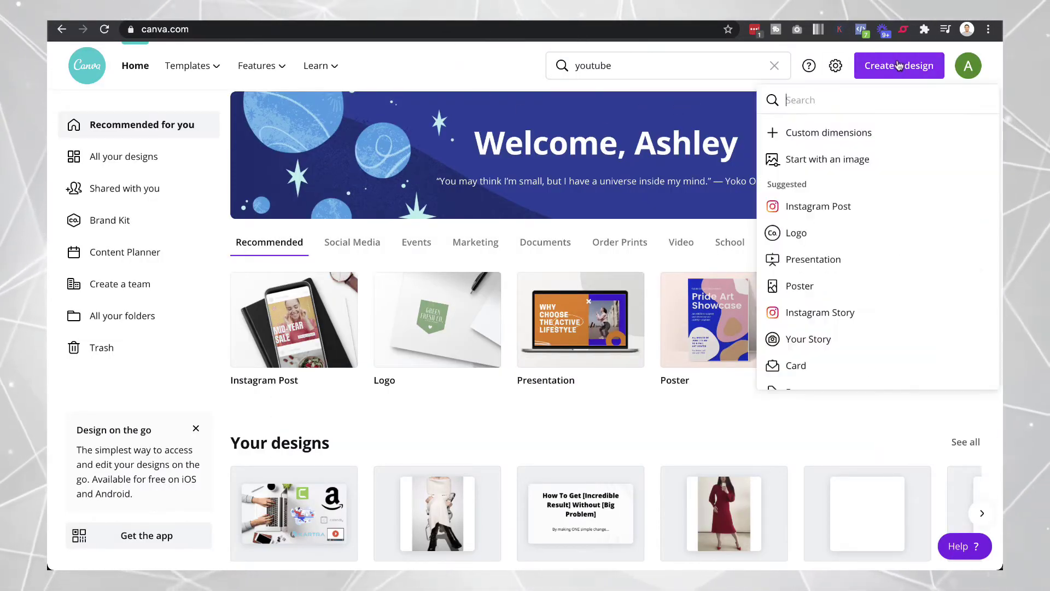
click(820, 206)
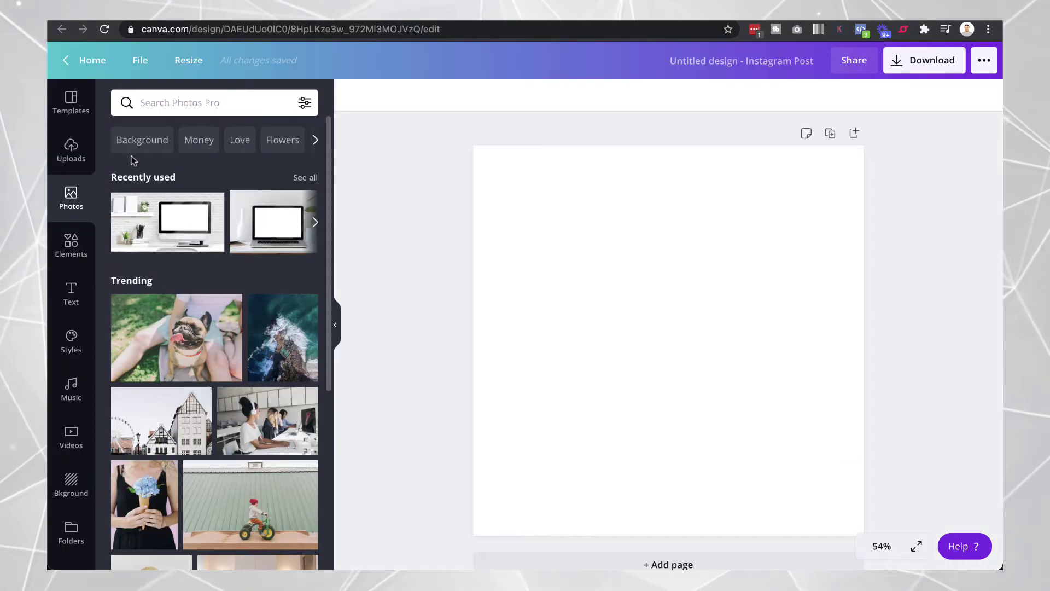
click(175, 103)
text(mockup)
key(Return)
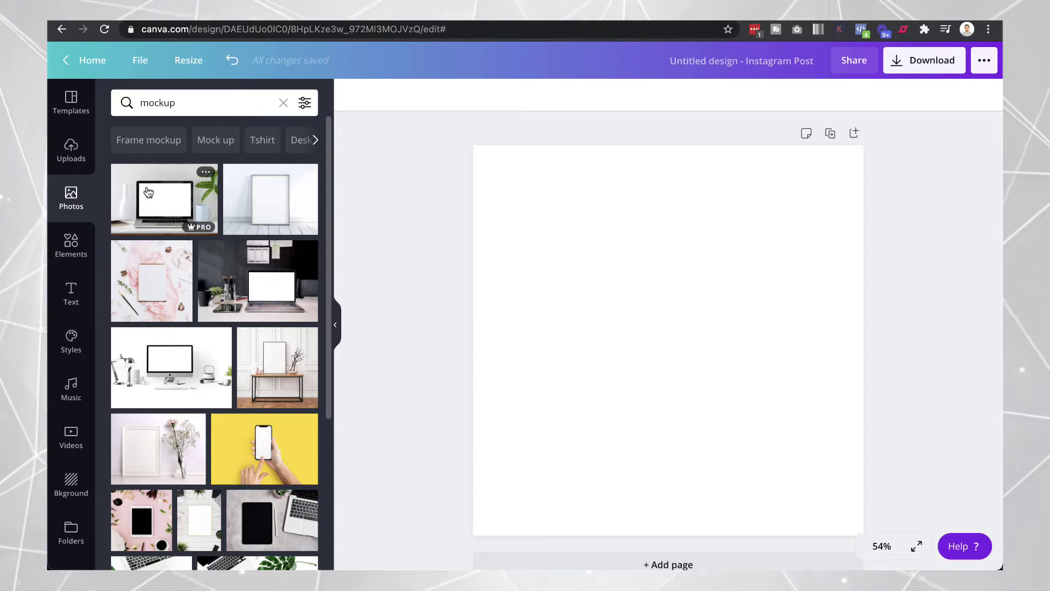
- Try and remove the laptop photo, then add and enlarge the grey-wall iMac desk photo
drag(148, 192, 495, 160)
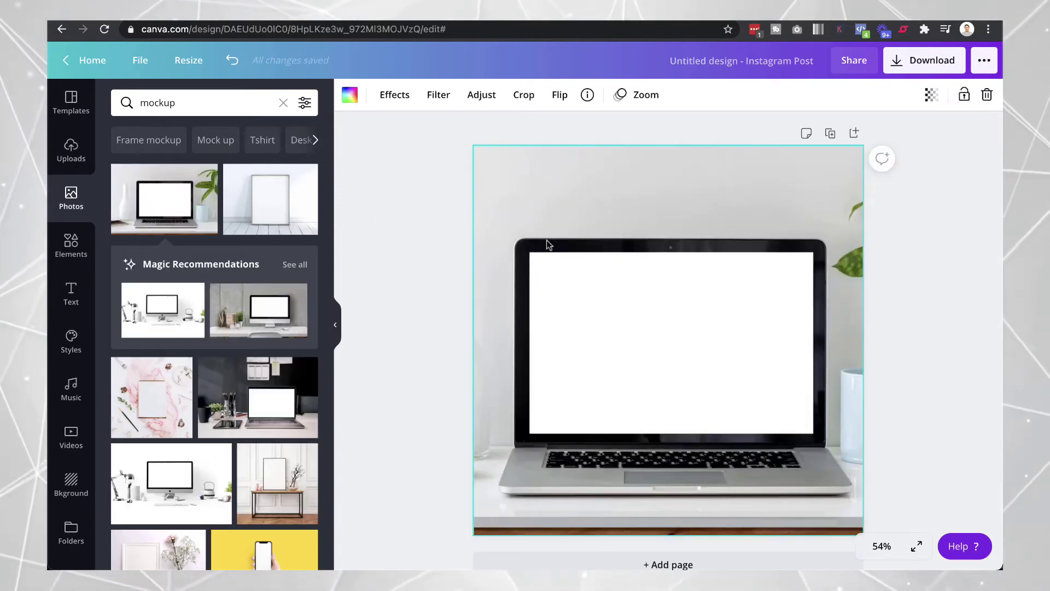
key(Delete)
click(242, 316)
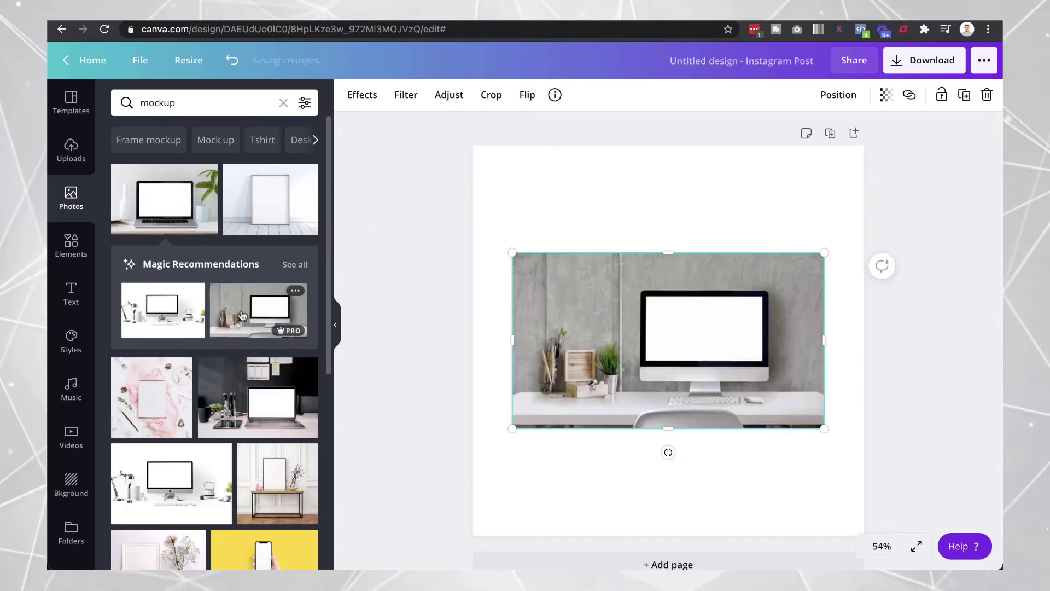
drag(512, 252, 363, 165)
drag(605, 227, 718, 274)
drag(907, 439, 969, 474)
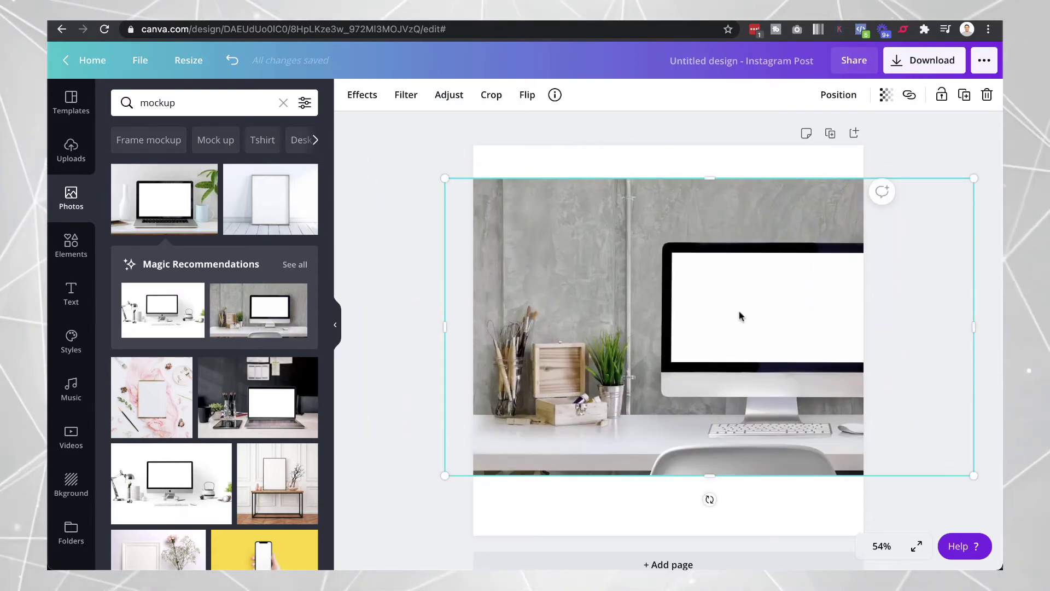
drag(706, 307, 682, 312)
- Resize and centre the iMac photo on the page, then delete it
drag(626, 251, 602, 238)
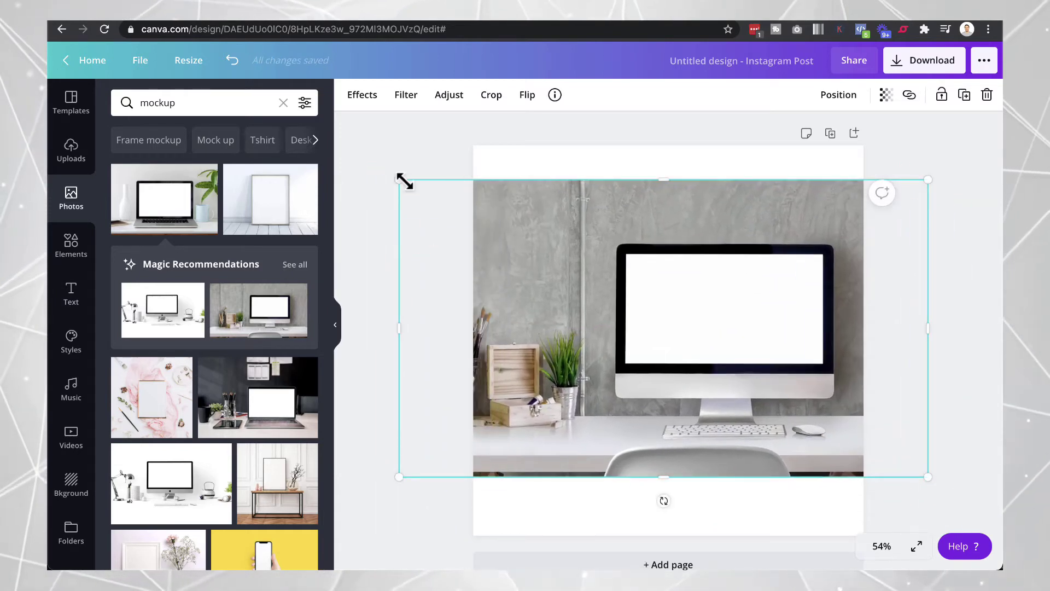
drag(401, 179, 339, 145)
drag(922, 477, 930, 516)
drag(753, 331, 660, 341)
drag(706, 250, 706, 242)
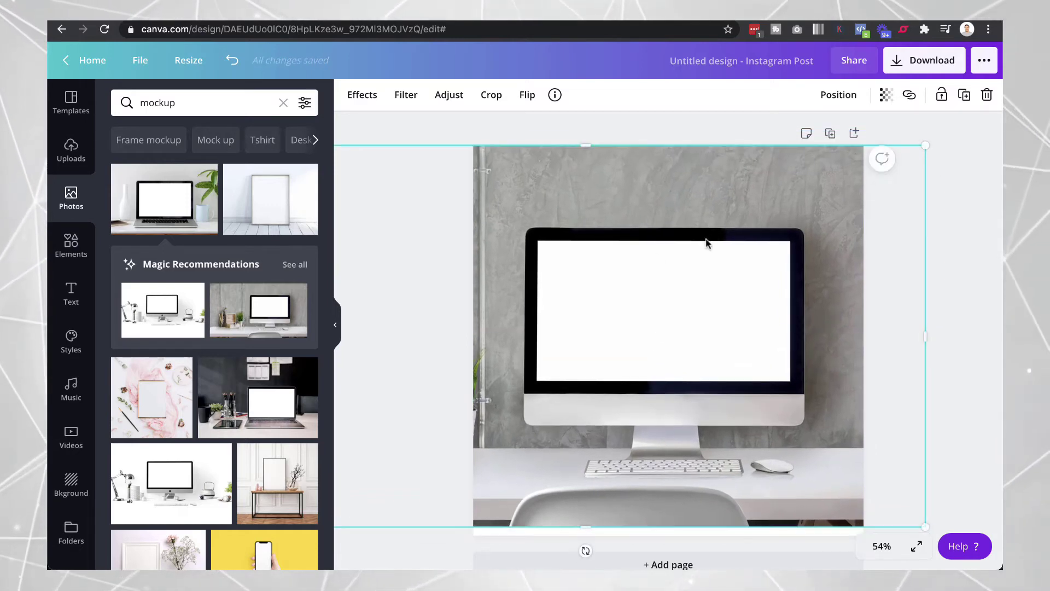
key(Delete)
scroll(202, 379, down, 3)
- Place the white-desk iMac mockup photo so it fills the page
scroll(202, 379, down, 2)
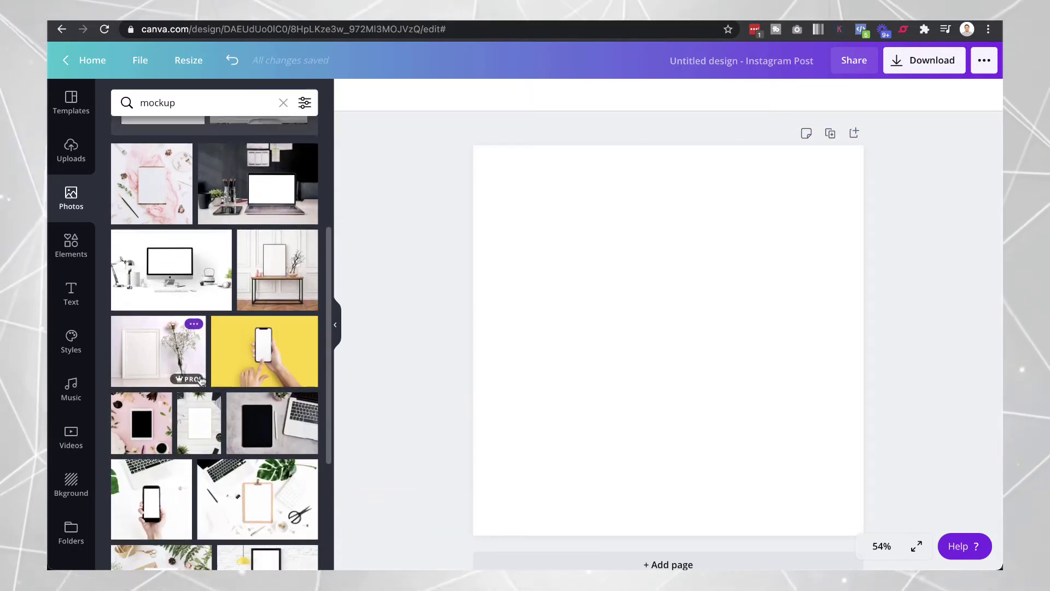
drag(166, 266, 502, 171)
scroll(224, 414, down, 10)
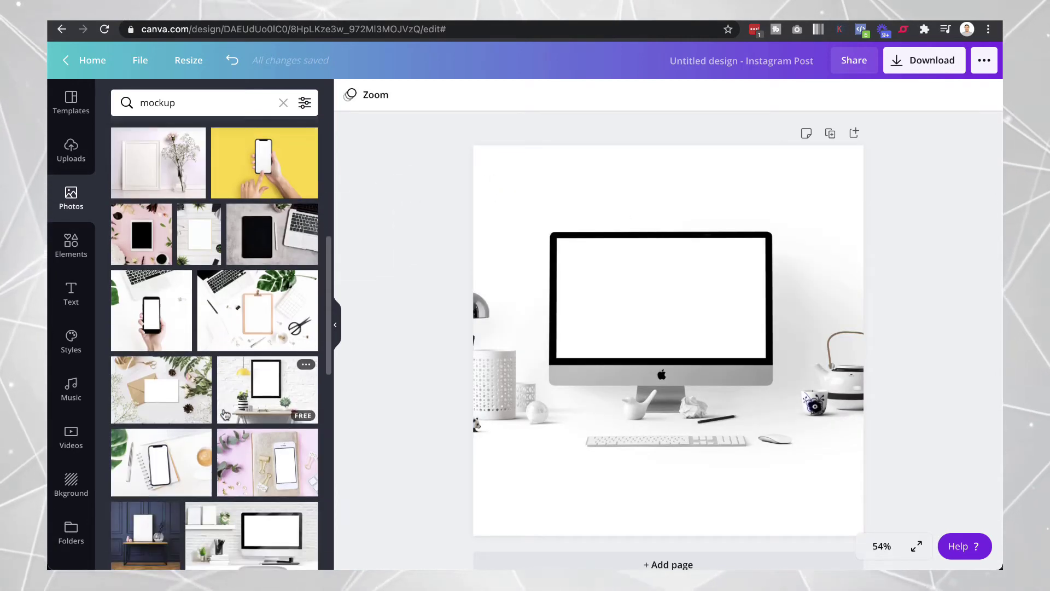
scroll(224, 415, down, 2)
scroll(224, 414, up, 3)
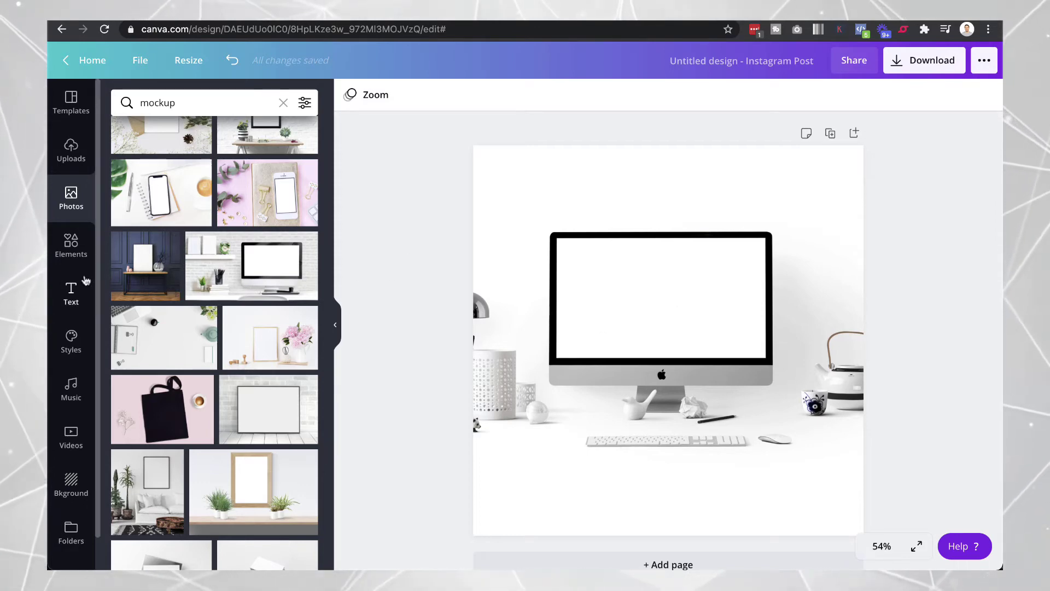
- Upload the masterclass title screenshot from the device via Uploads
click(72, 154)
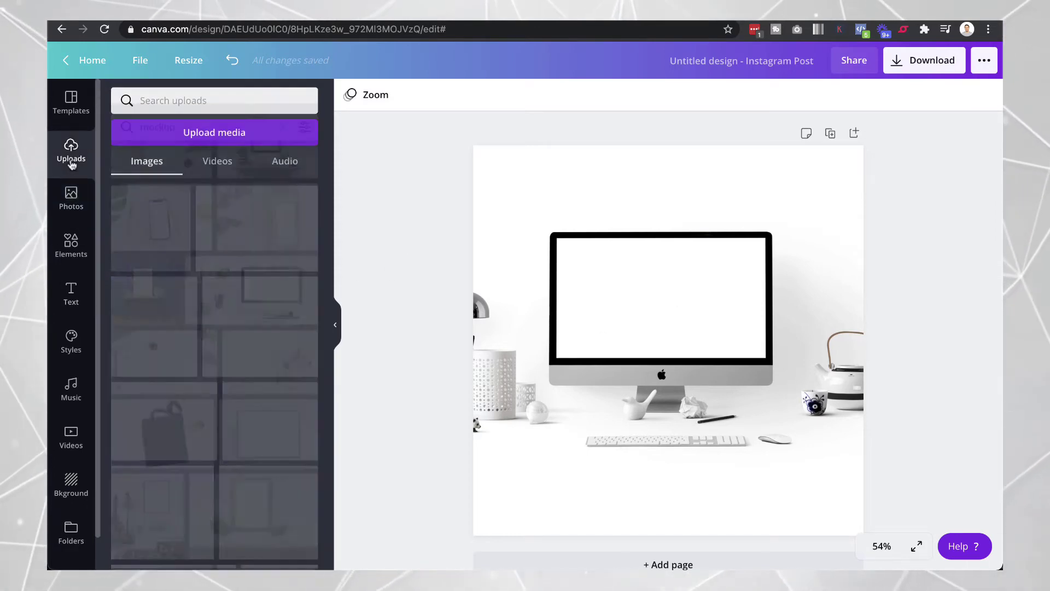
click(170, 134)
click(132, 174)
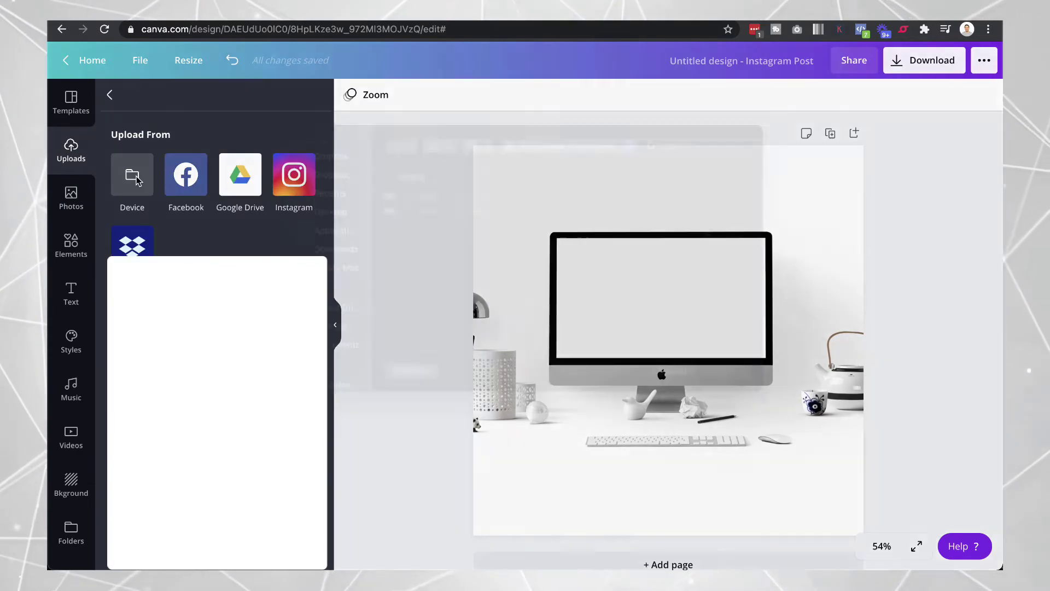
click(413, 217)
- Place the uploaded screenshot over the iMac monitor and size it to the screen
double_click(413, 217)
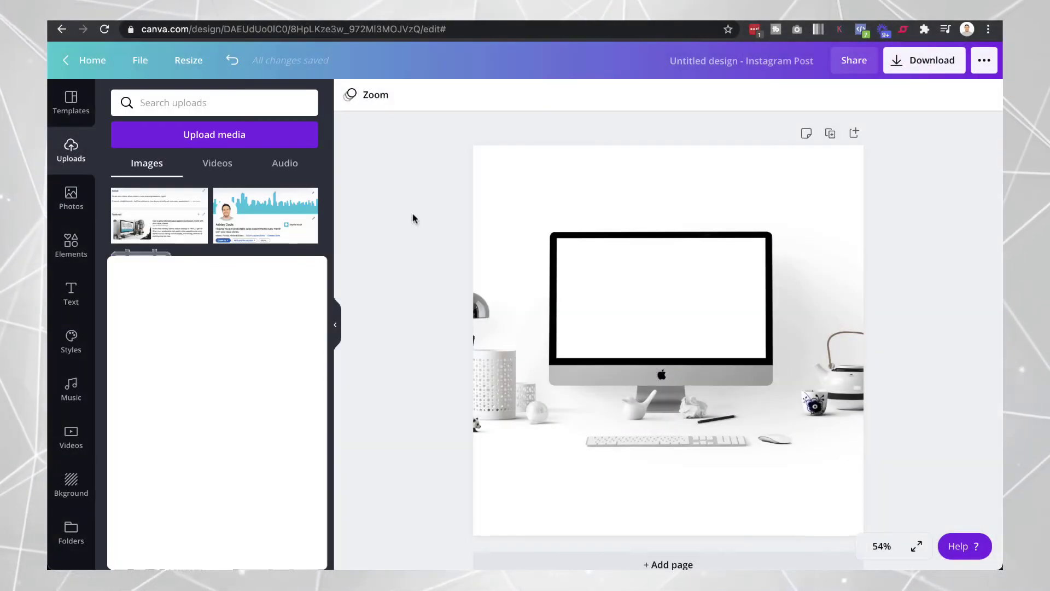
drag(146, 206, 627, 272)
drag(561, 234, 570, 237)
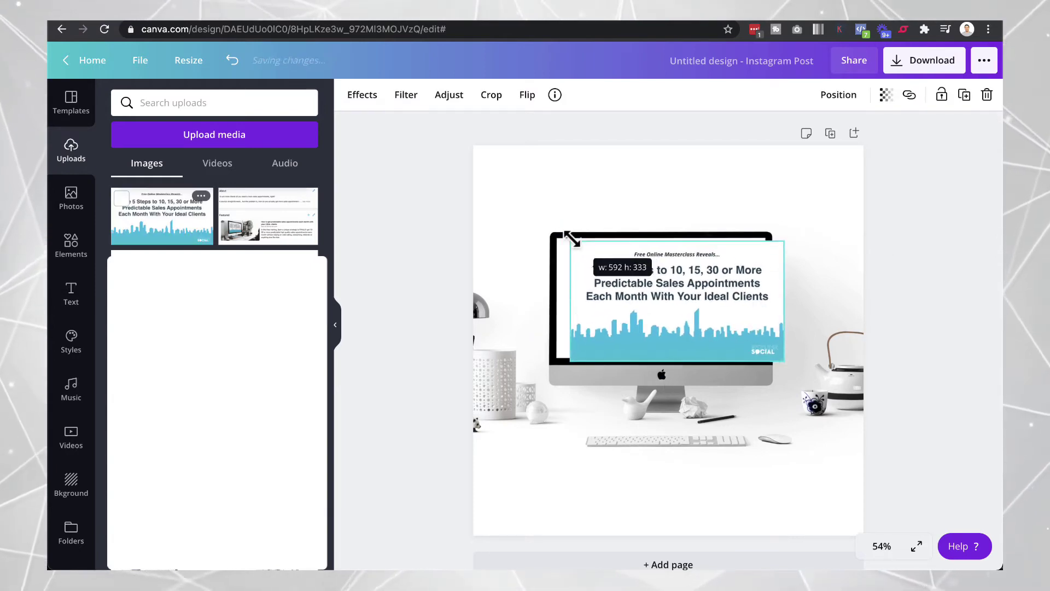
drag(617, 271, 621, 276)
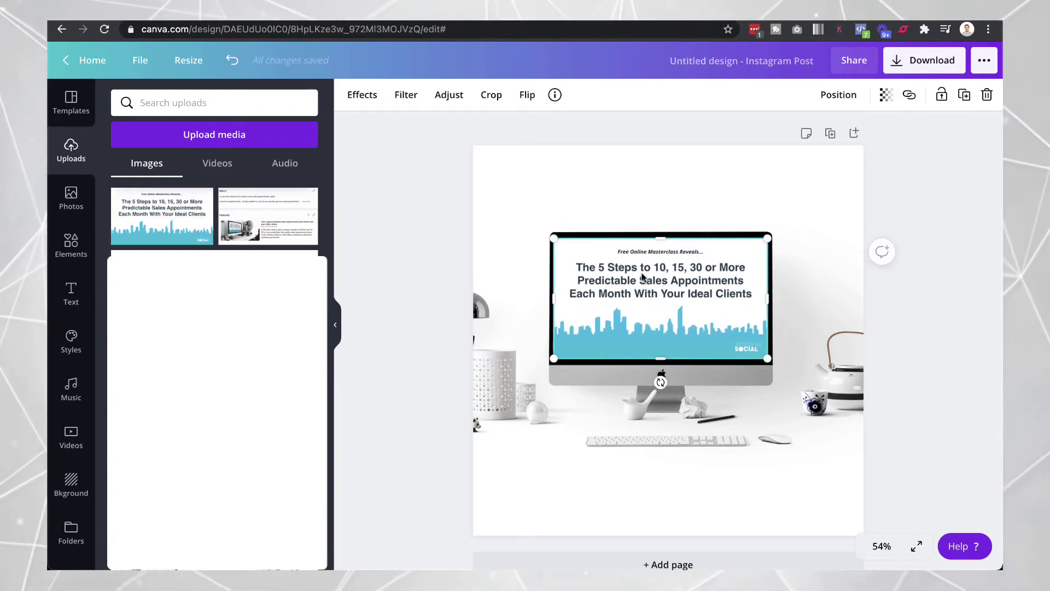
click(372, 256)
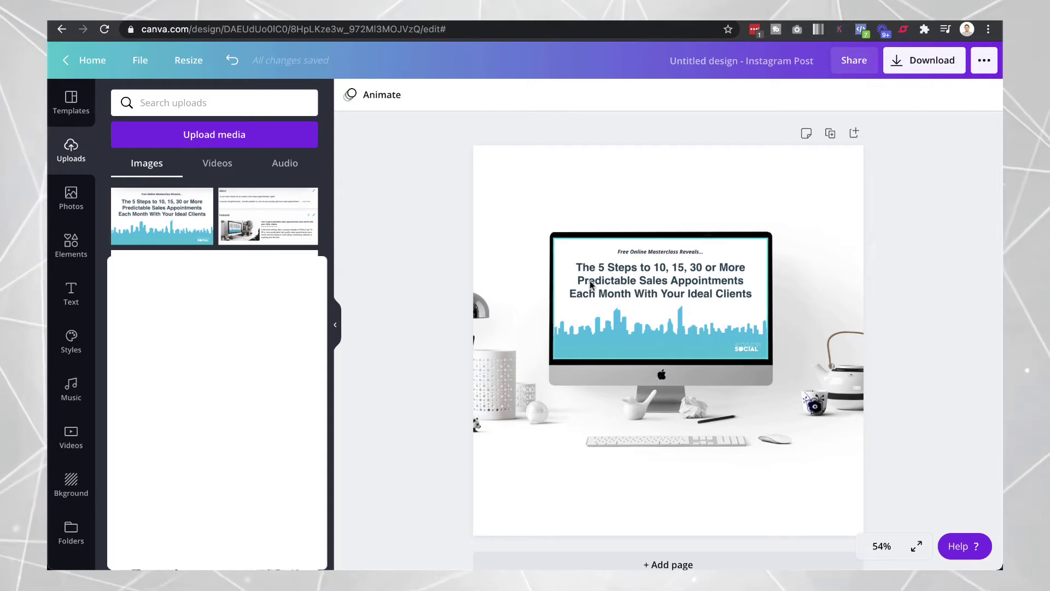
- Crop the screenshot's top-left corner slightly so it fits the screen neatly
double_click(569, 253)
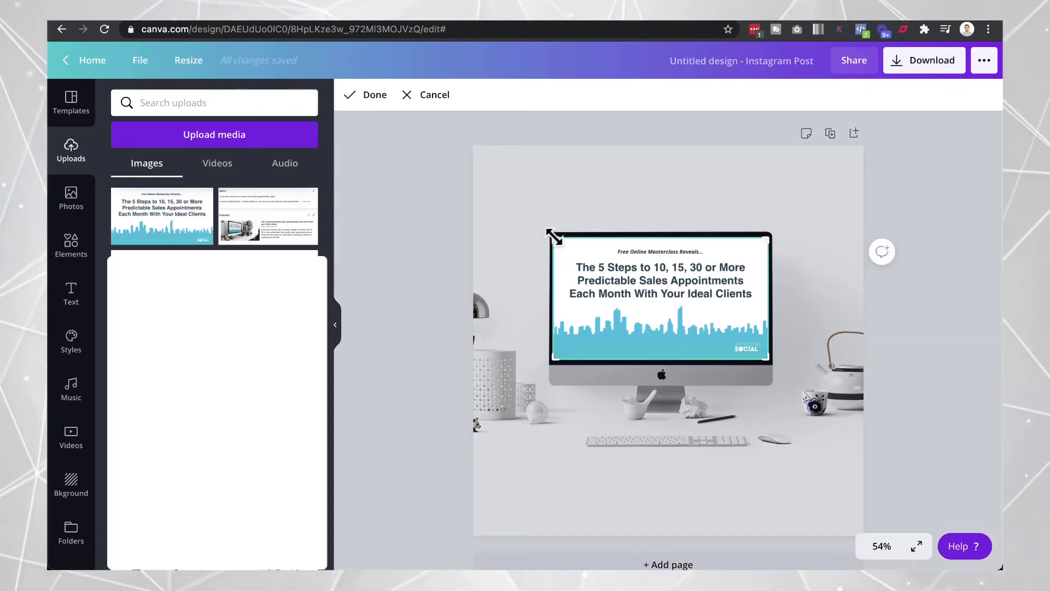
drag(554, 237, 555, 237)
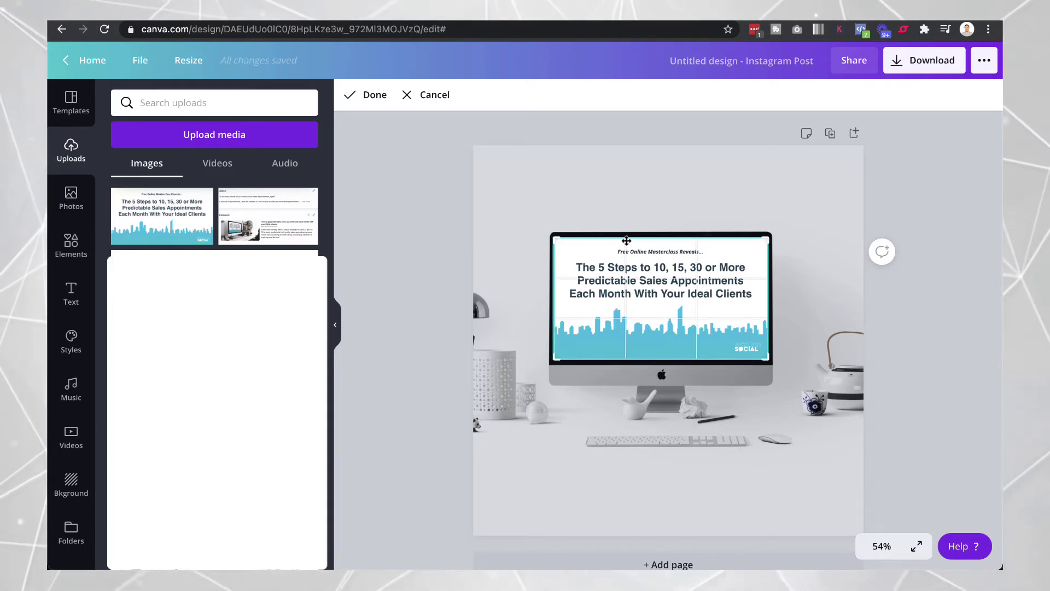
click(368, 95)
click(391, 209)
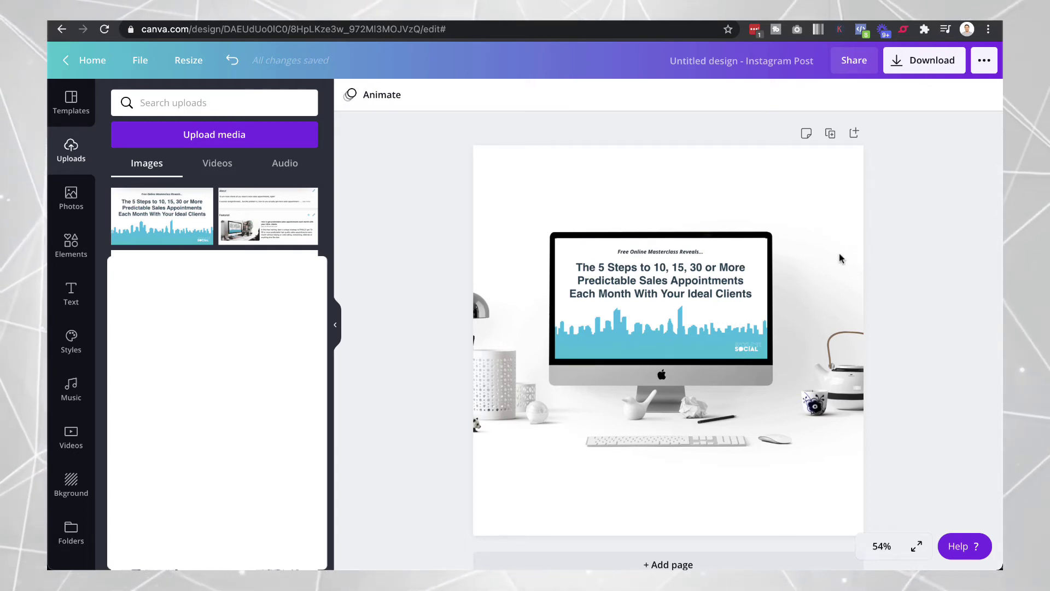
- Browse through the 'mockup' photo results in the Photos panel
click(71, 198)
scroll(197, 186, down, 5)
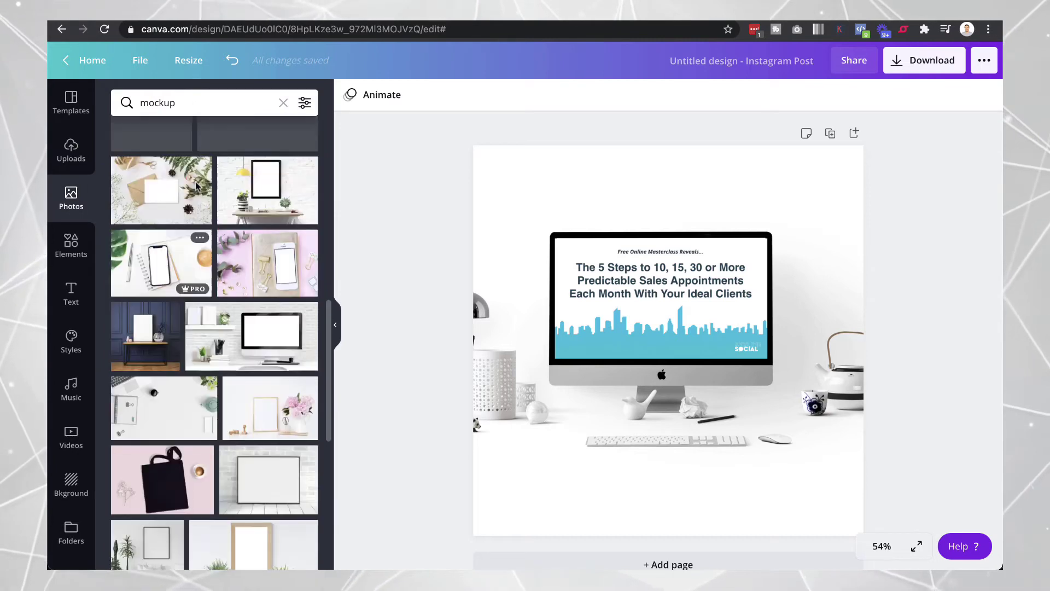
scroll(196, 185, up, 10)
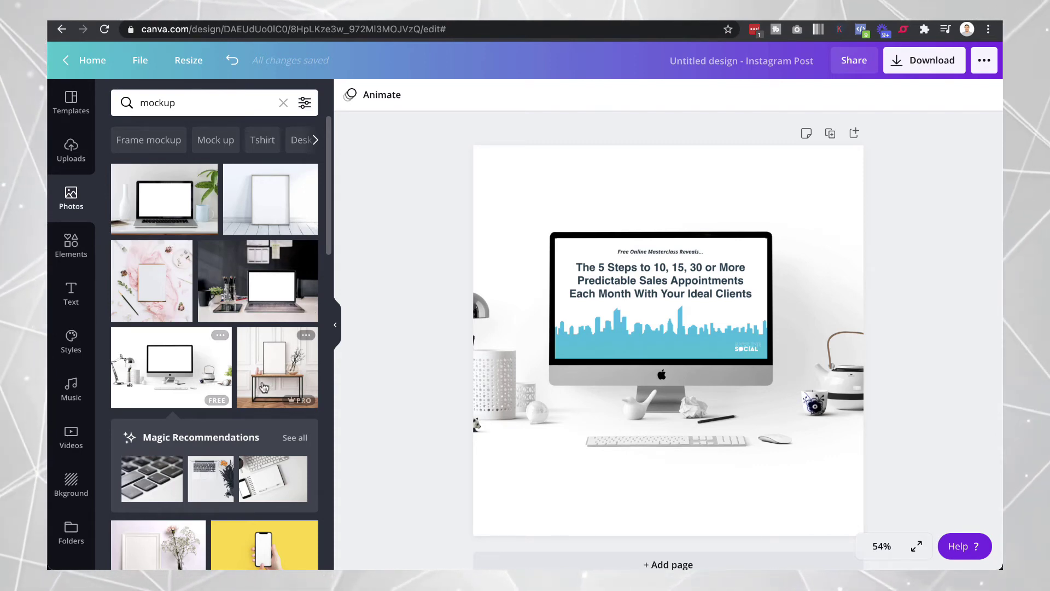
scroll(273, 388, down, 4)
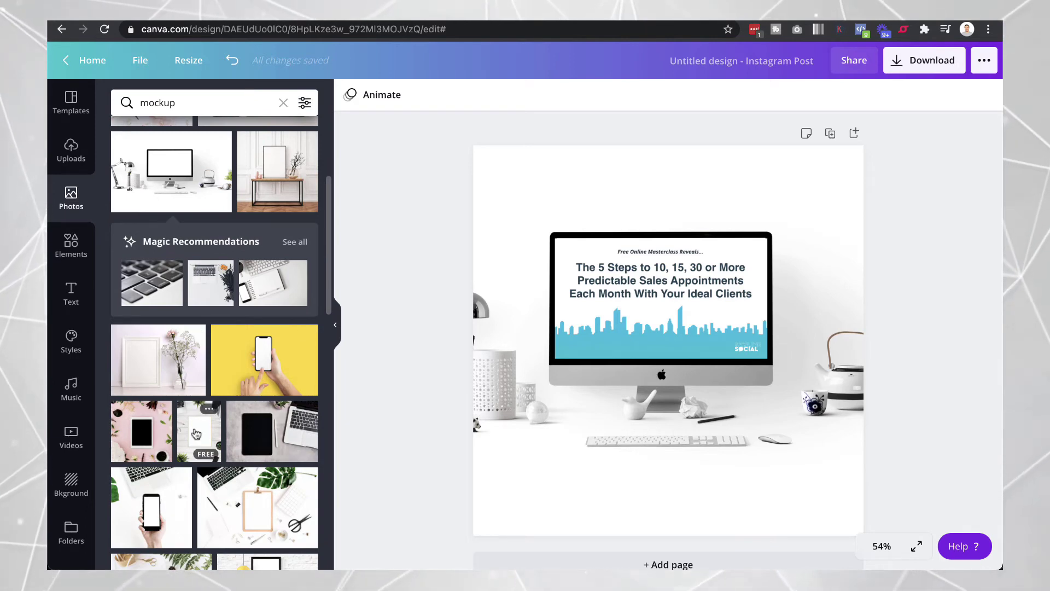
scroll(191, 432, down, 3)
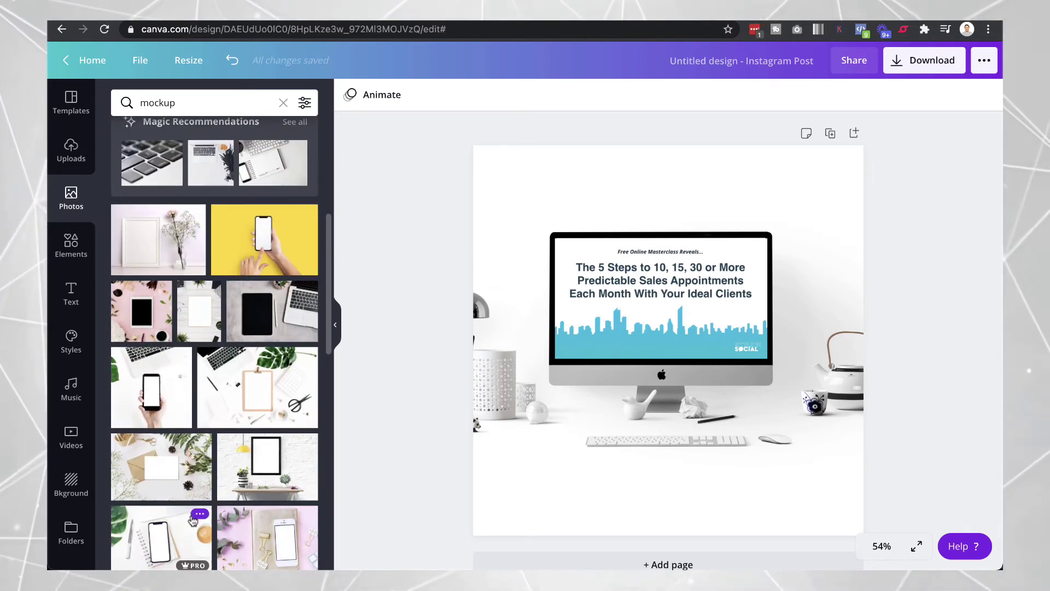
scroll(180, 438, down, 2)
scroll(182, 464, down, 2)
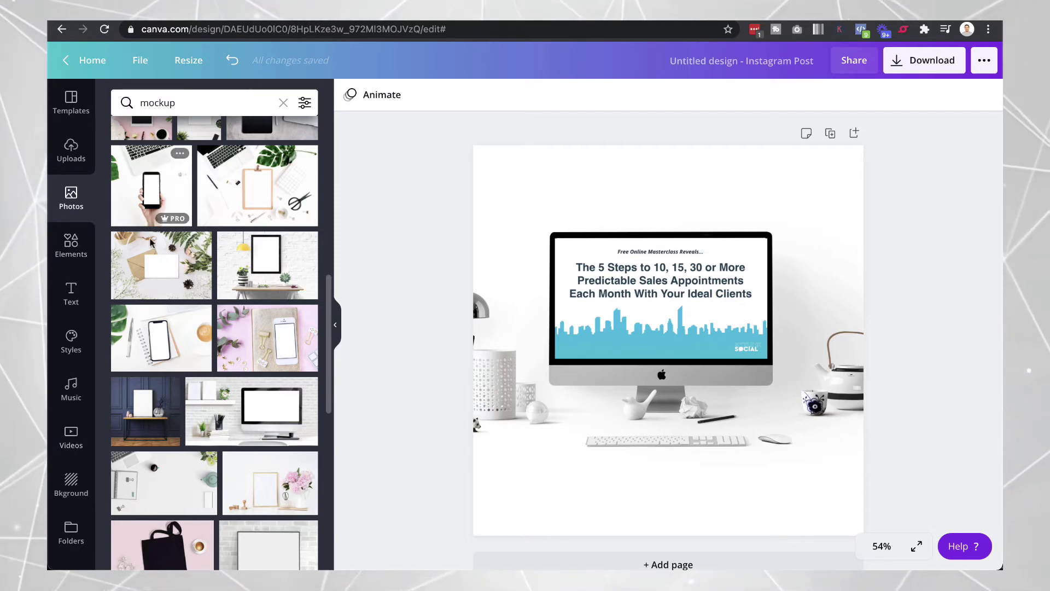
scroll(232, 260, up, 4)
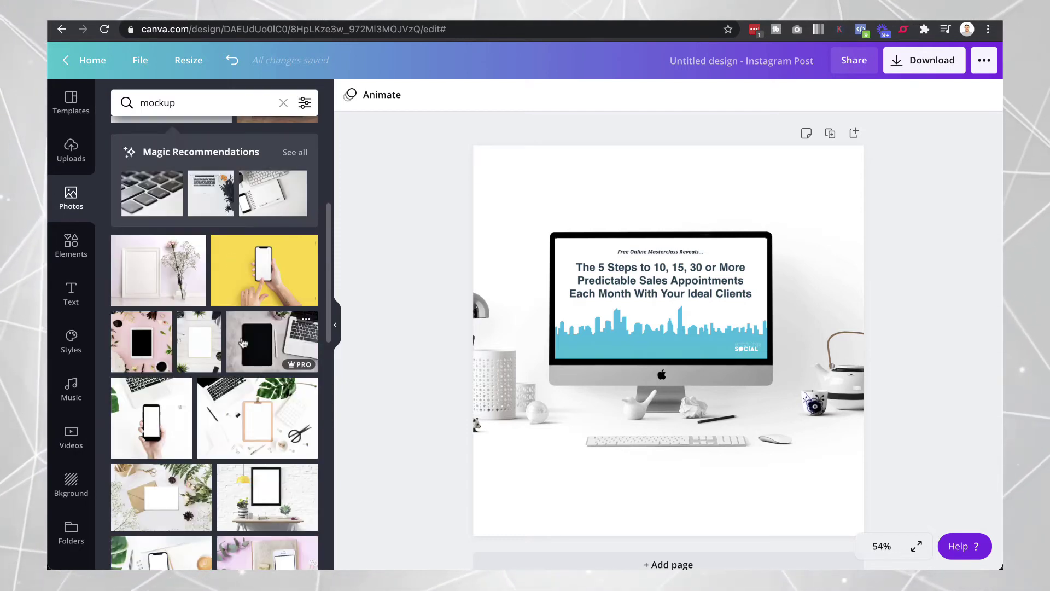
scroll(241, 328, down, 2)
scroll(241, 329, up, 5)
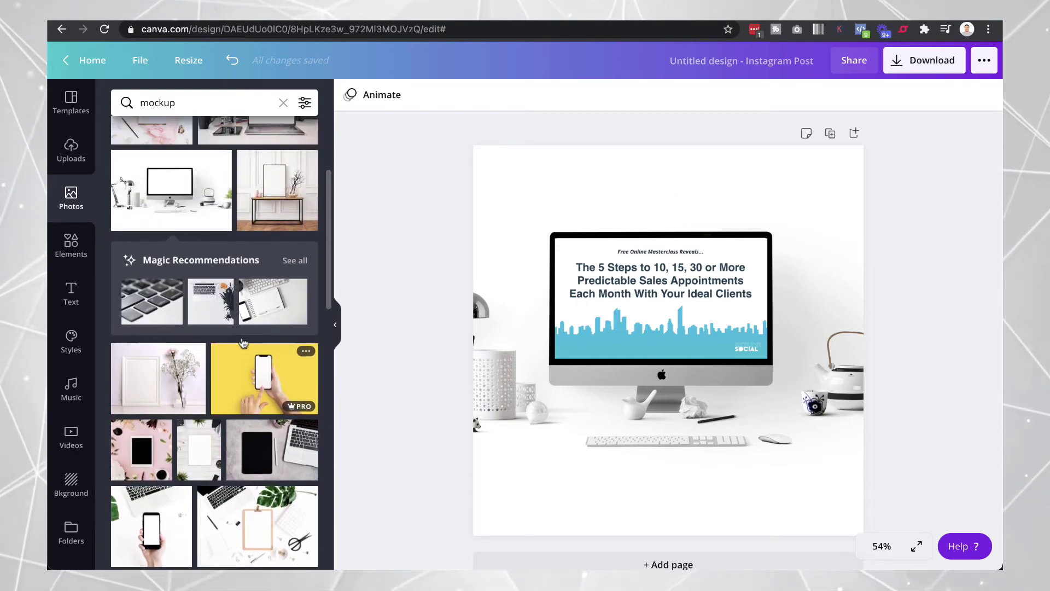
scroll(225, 185, up, 3)
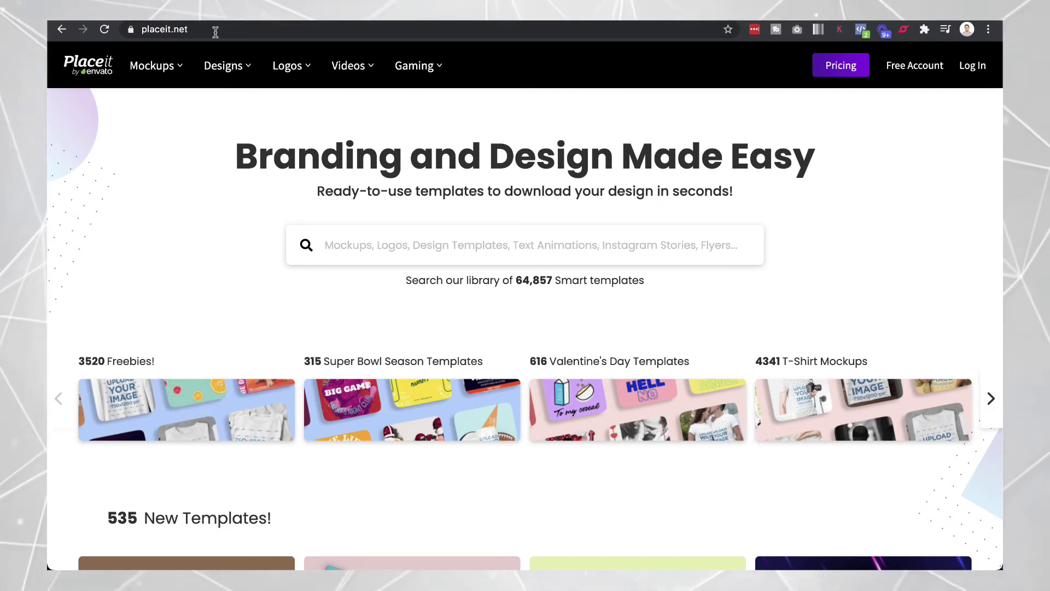
mouse_move(181, 63)
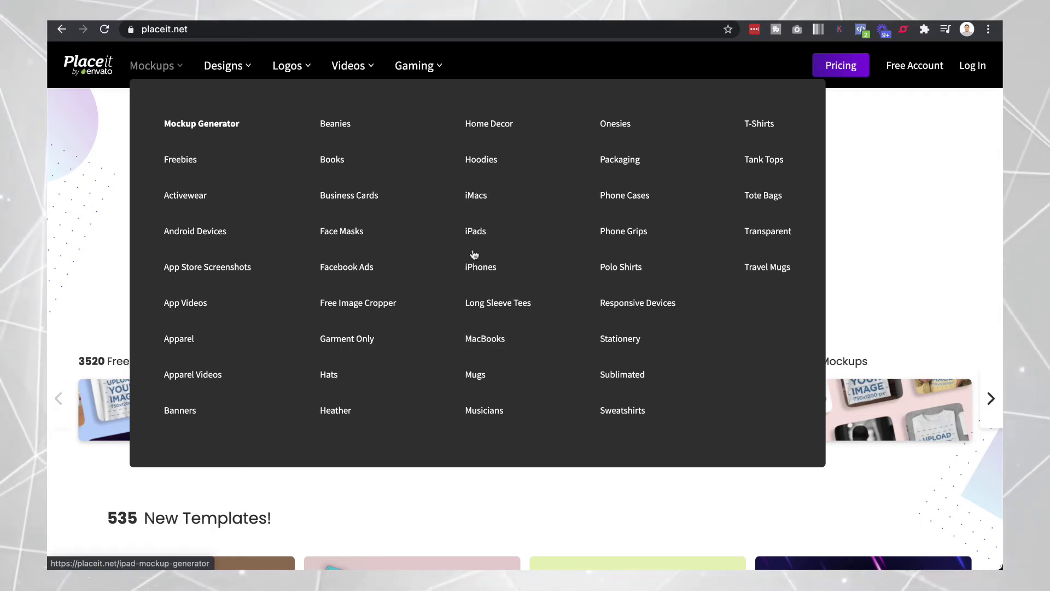
click(481, 340)
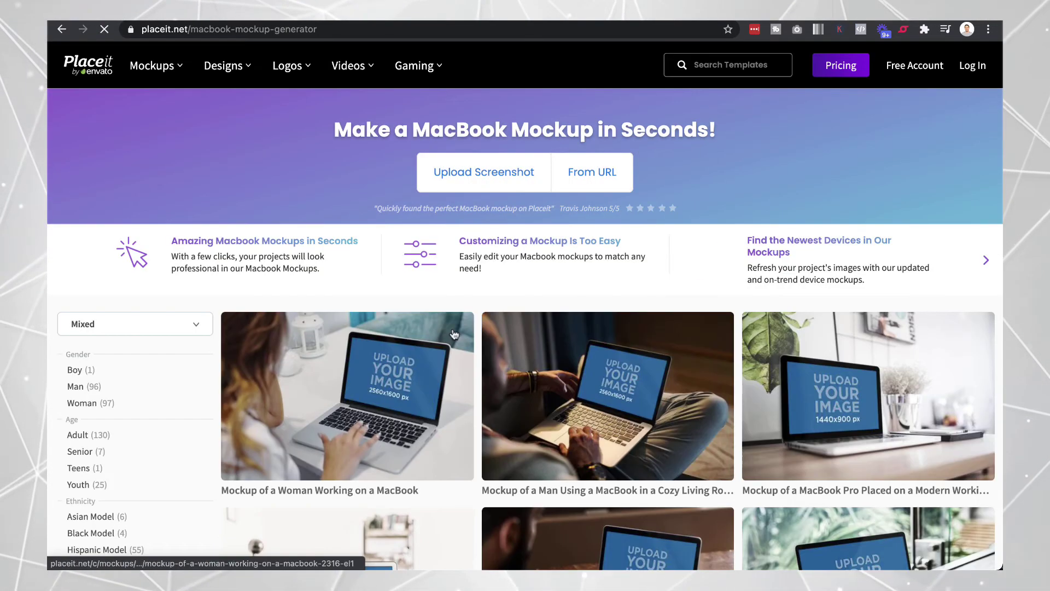
scroll(423, 241, down, 2)
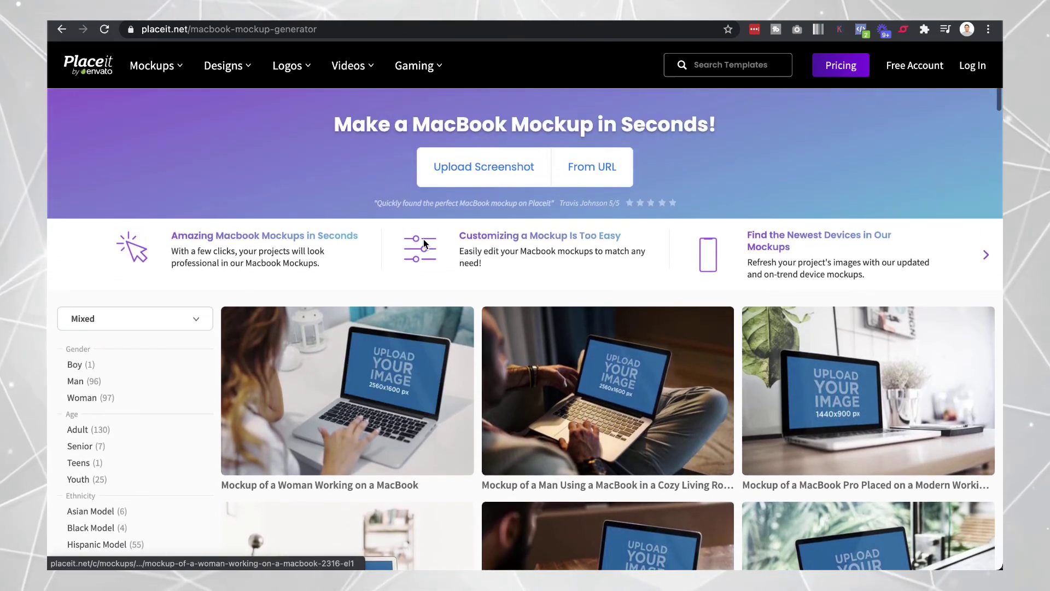
- Grab a screenshot from the Skyline Social website's URL onto the MacBook mockups
click(600, 174)
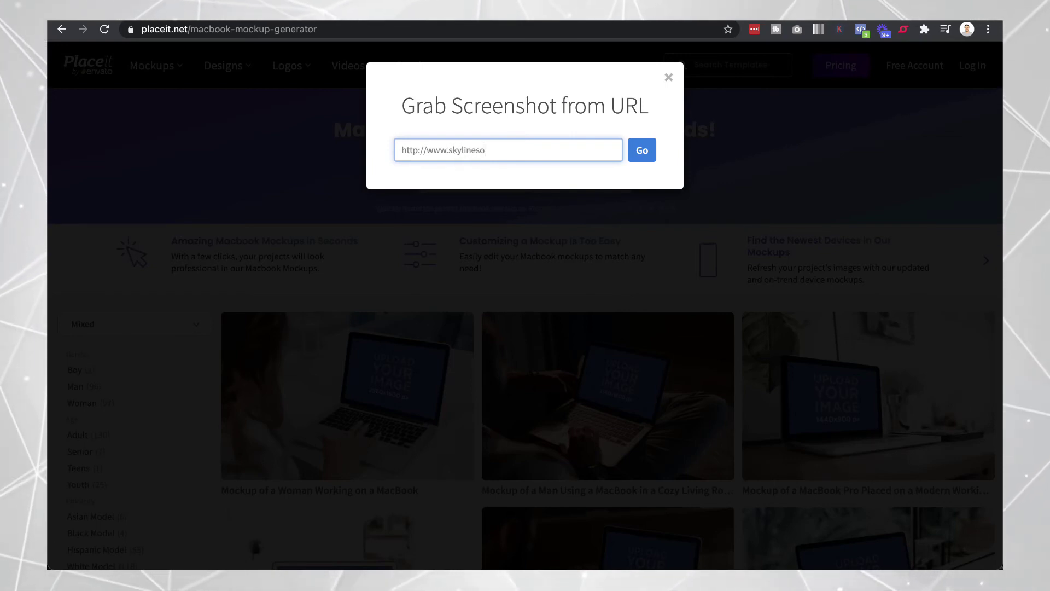
click(643, 150)
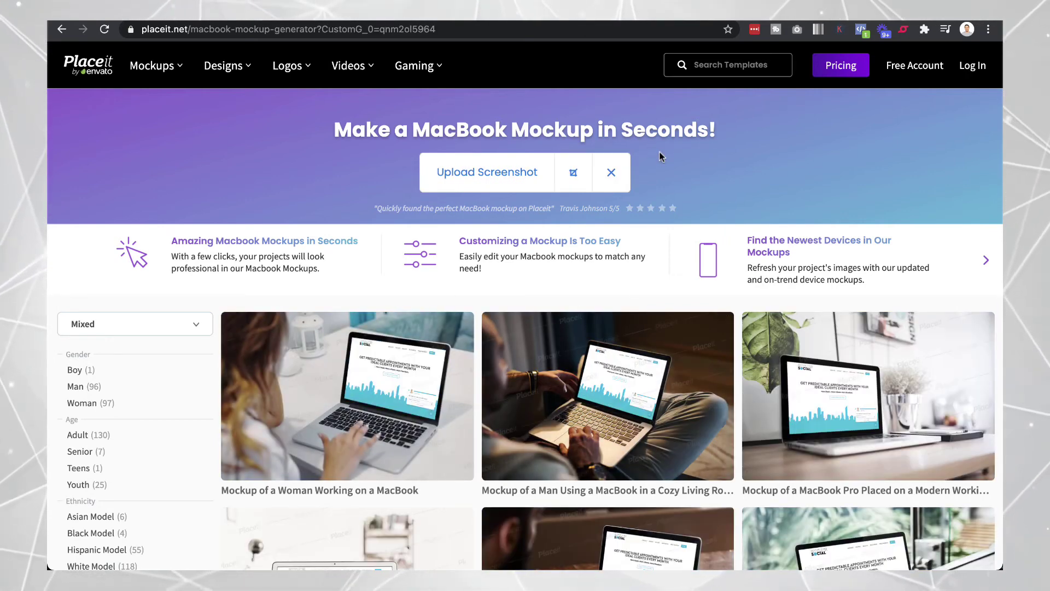
scroll(660, 157, down, 4)
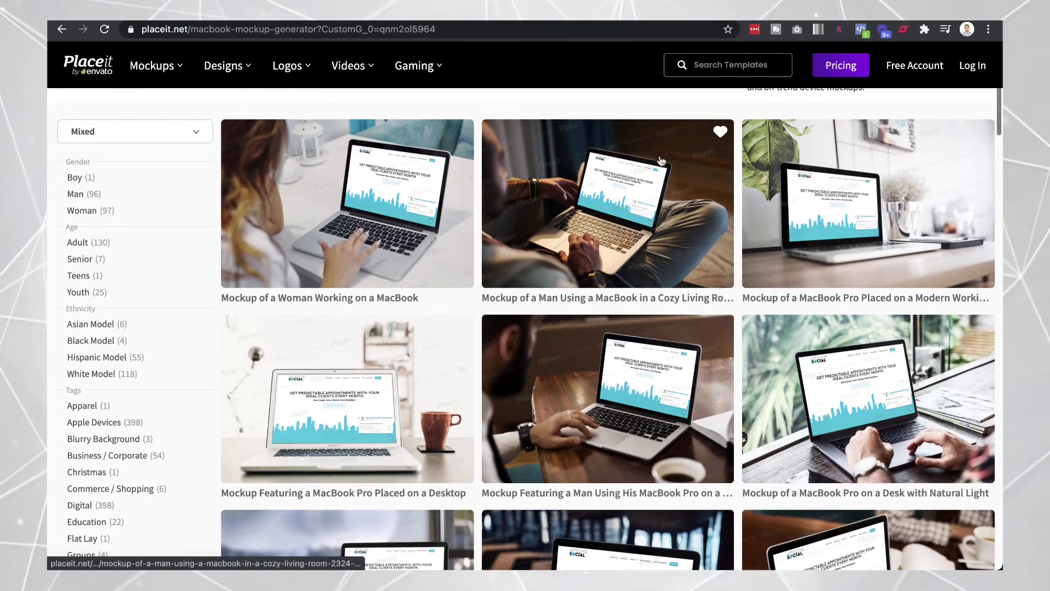
scroll(662, 229, down, 5)
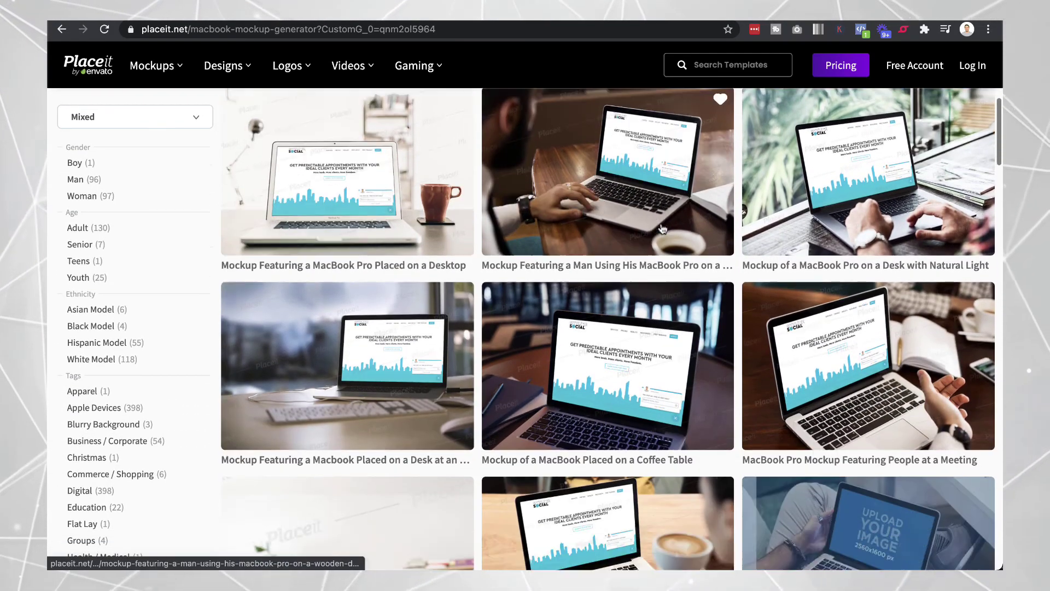
scroll(661, 227, down, 3)
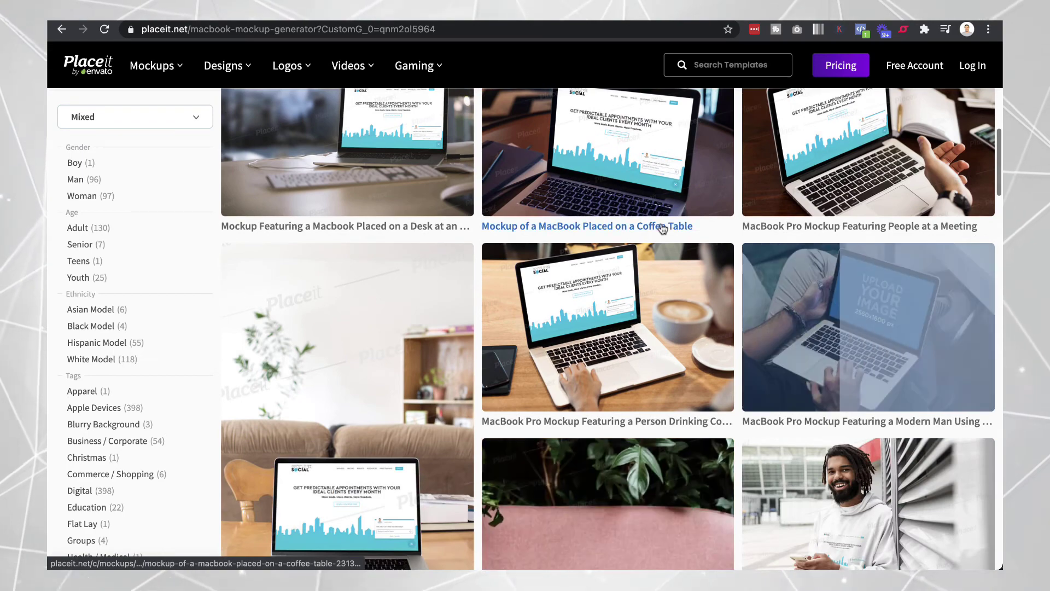
scroll(662, 228, down, 1)
scroll(663, 228, up, 12)
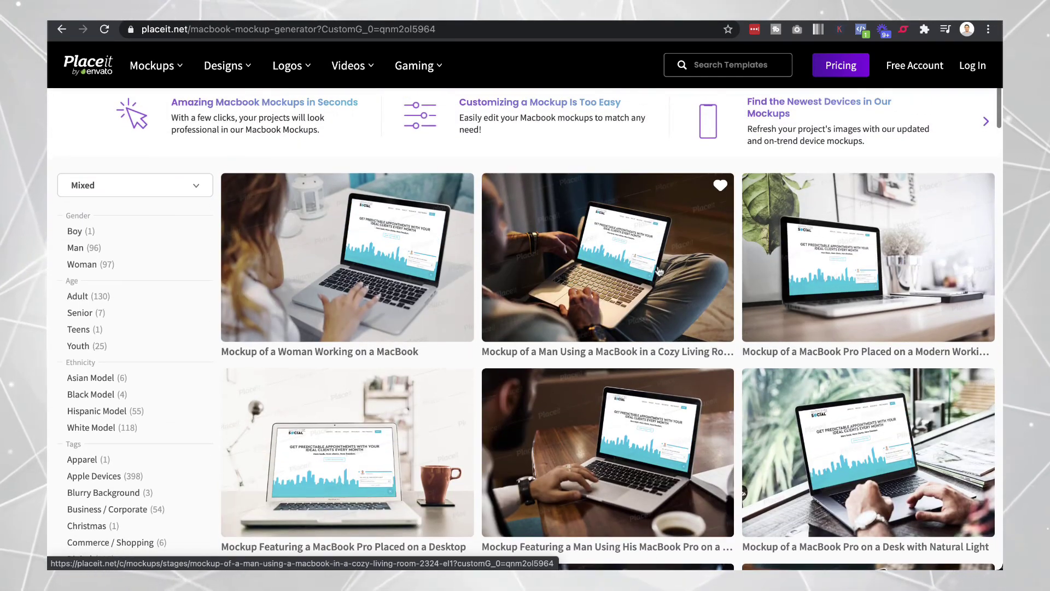
scroll(640, 322, down, 1)
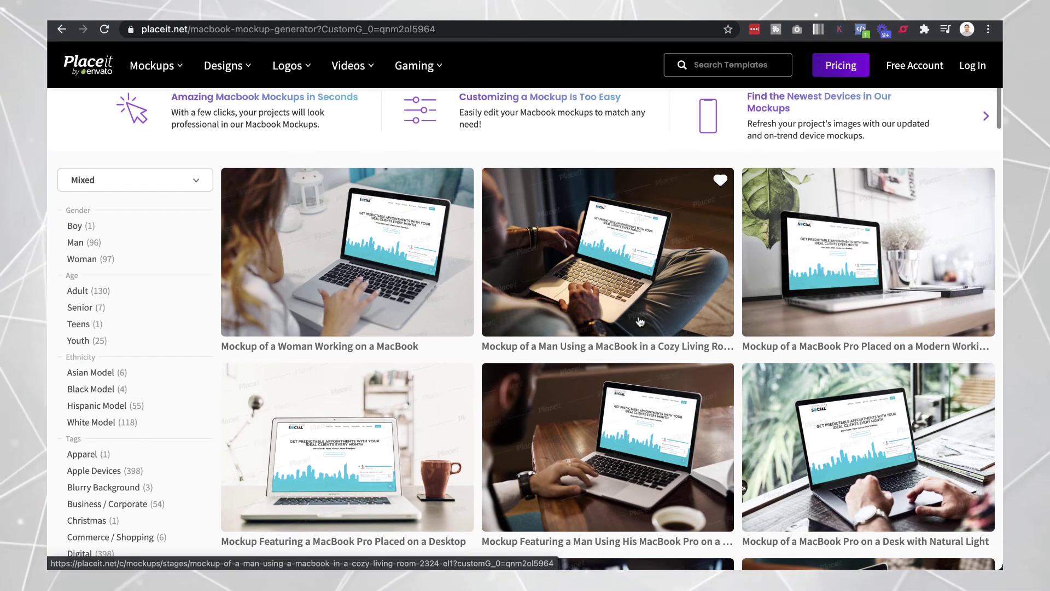
scroll(640, 322, down, 3)
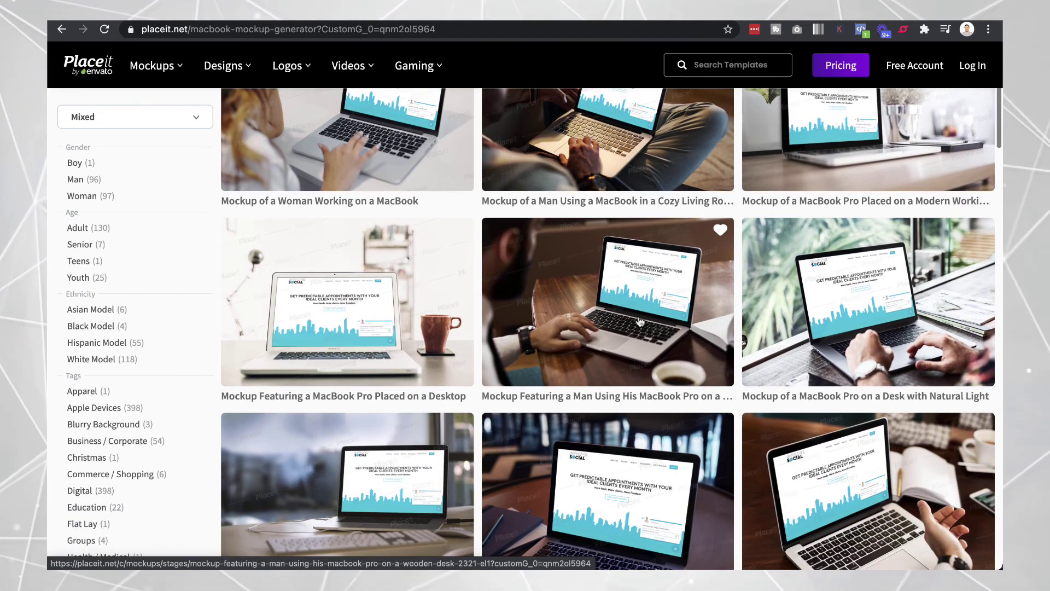
scroll(640, 322, down, 3)
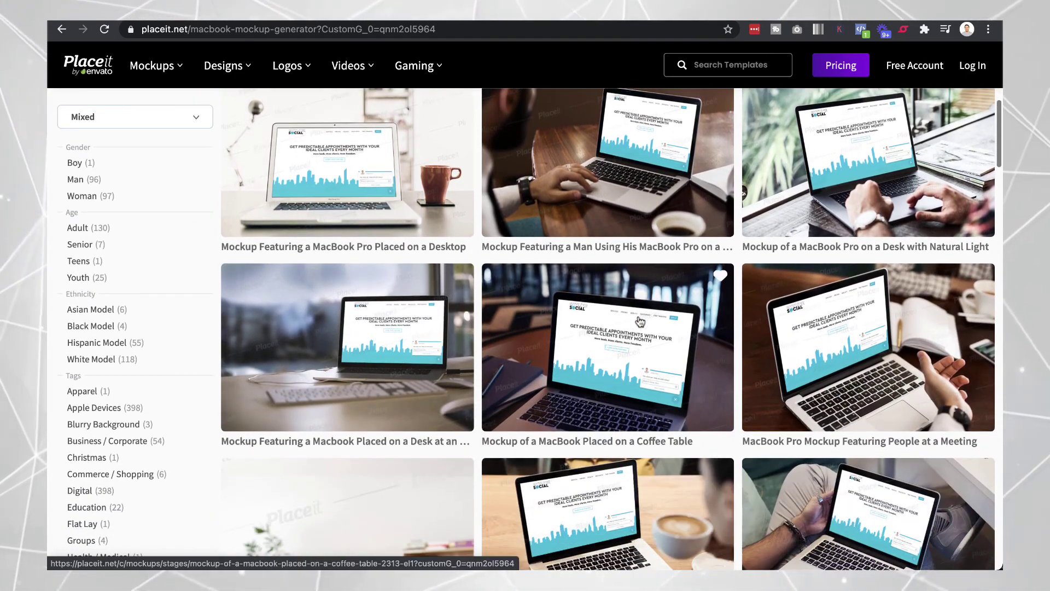
scroll(640, 321, down, 4)
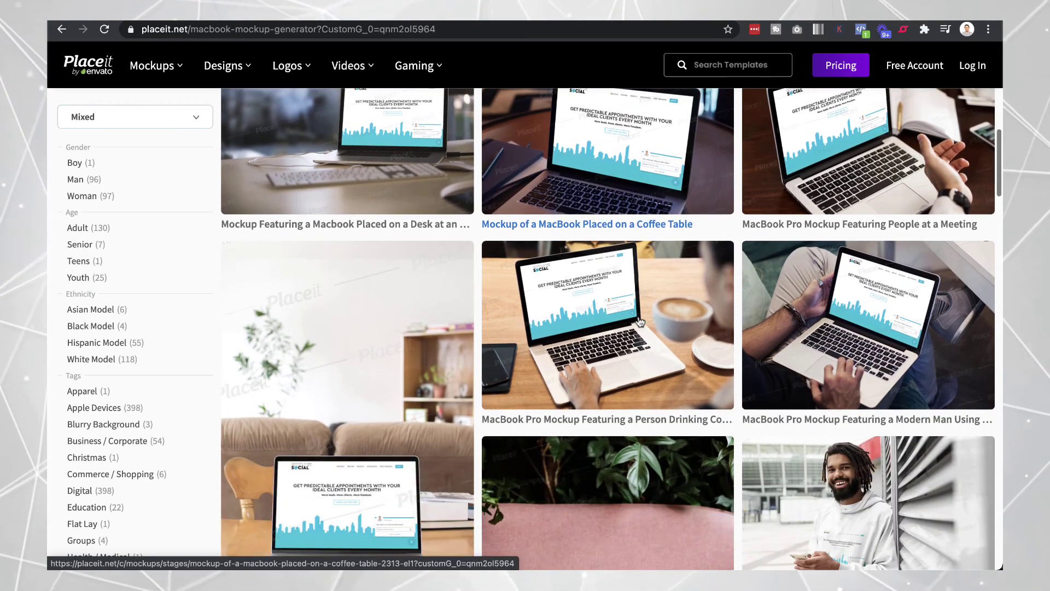
scroll(627, 405, down, 14)
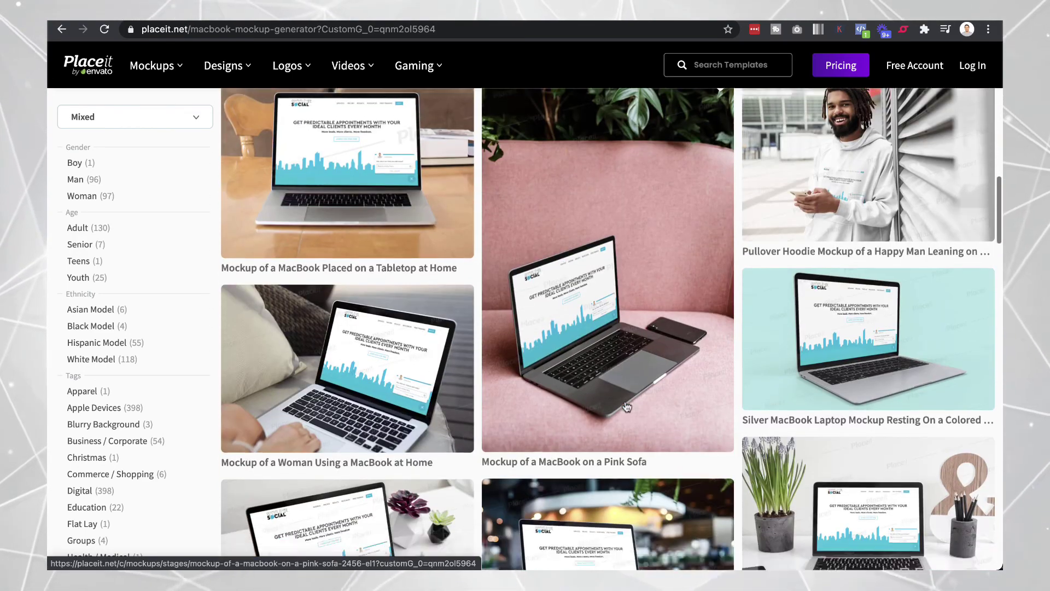
scroll(627, 406, down, 7)
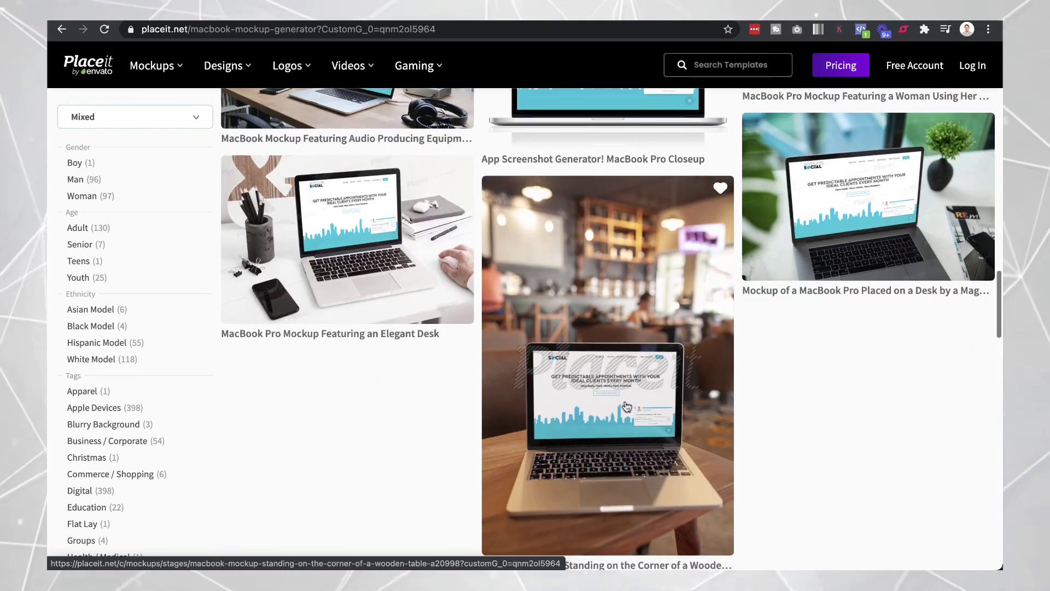
scroll(627, 405, up, 20)
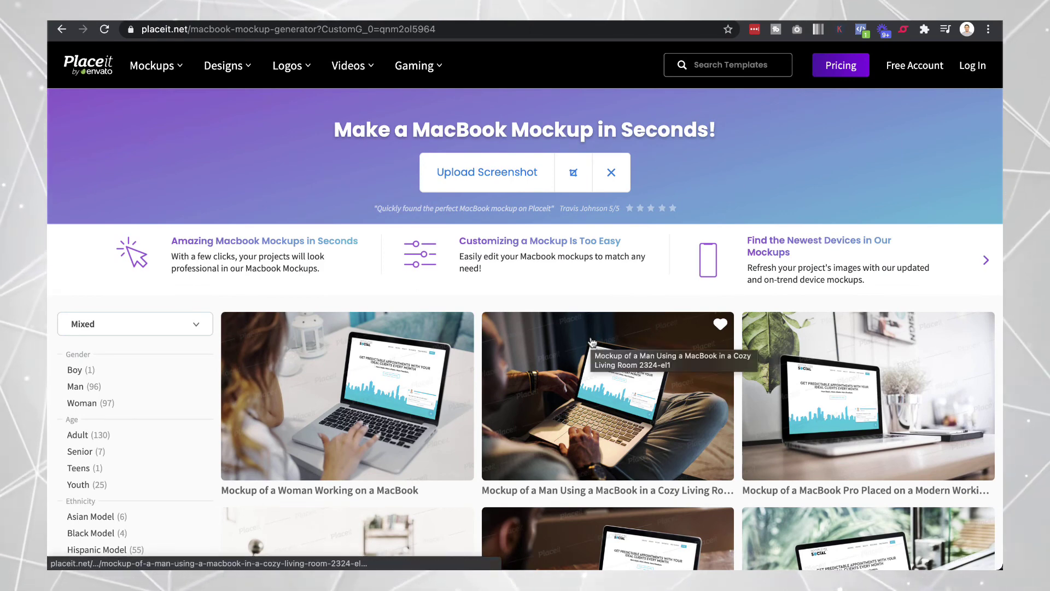
- Review Placeit's subscription pricing plans, scroll the MacBook mockup grid, and bring up the Mockups categories
click(841, 66)
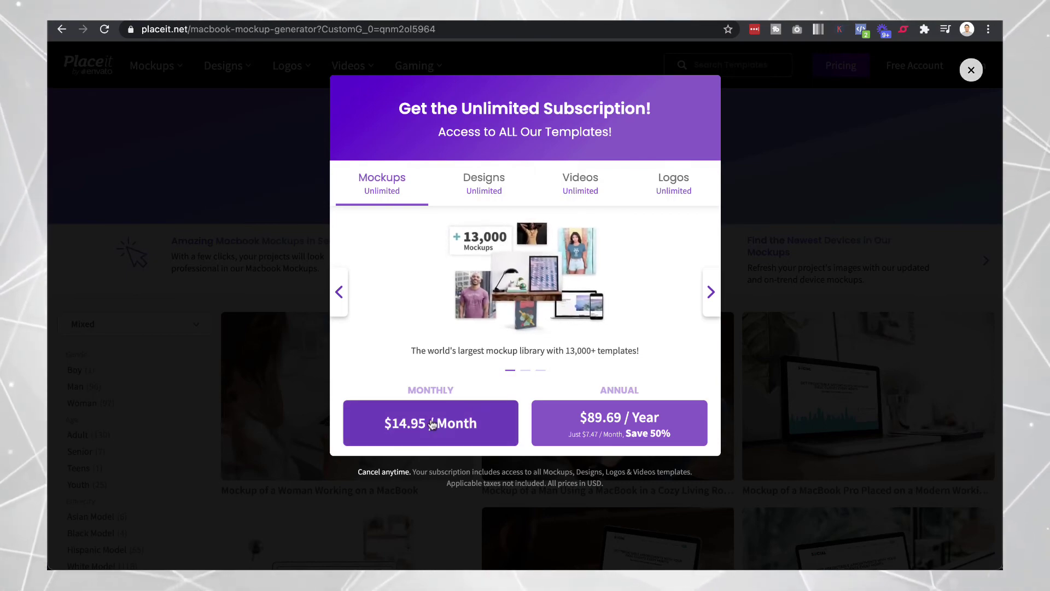
click(971, 70)
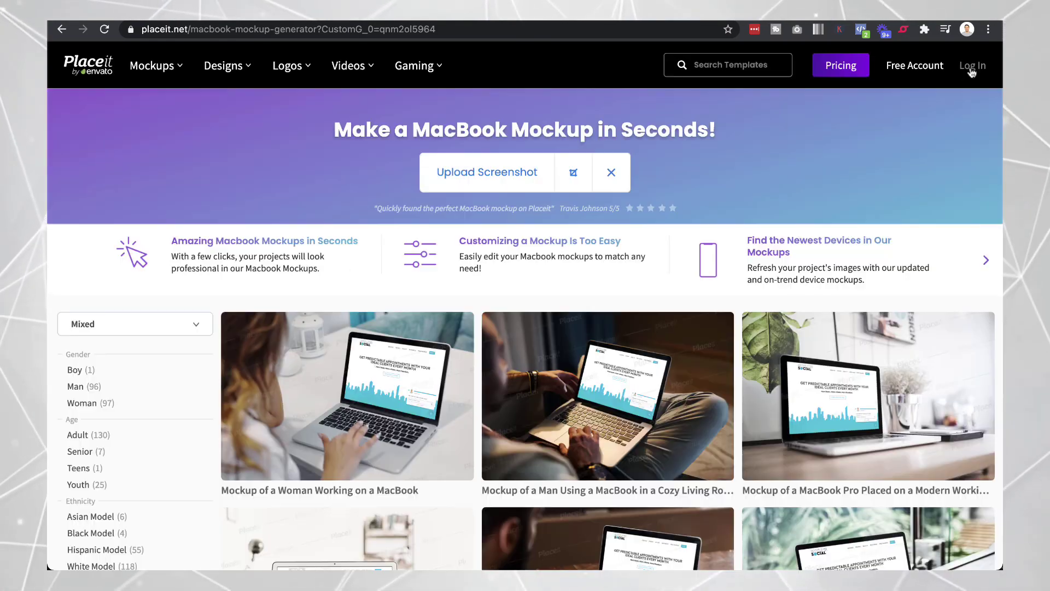
scroll(663, 329, down, 9)
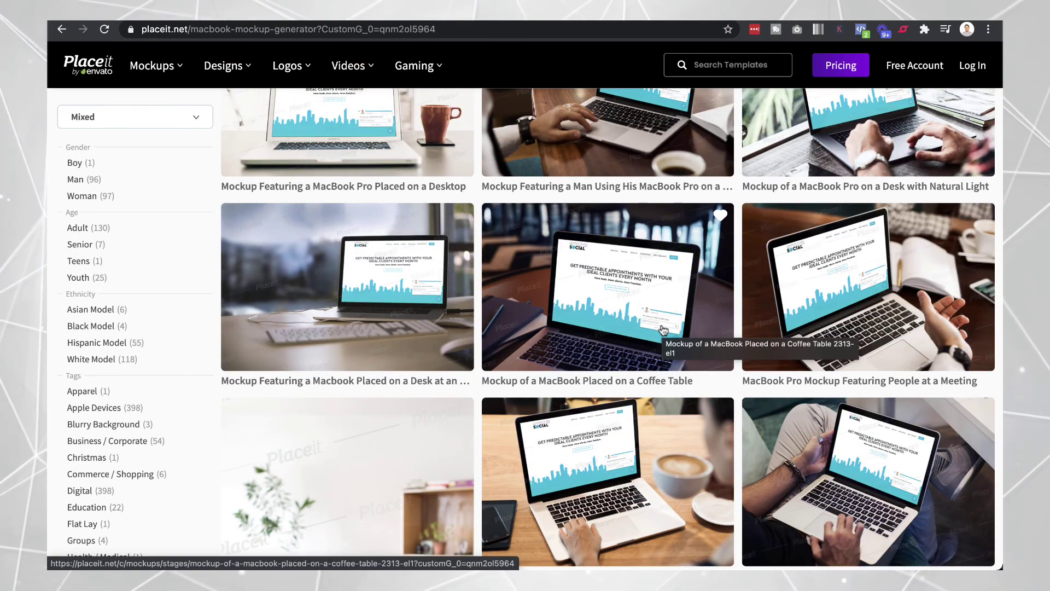
scroll(663, 330, down, 2)
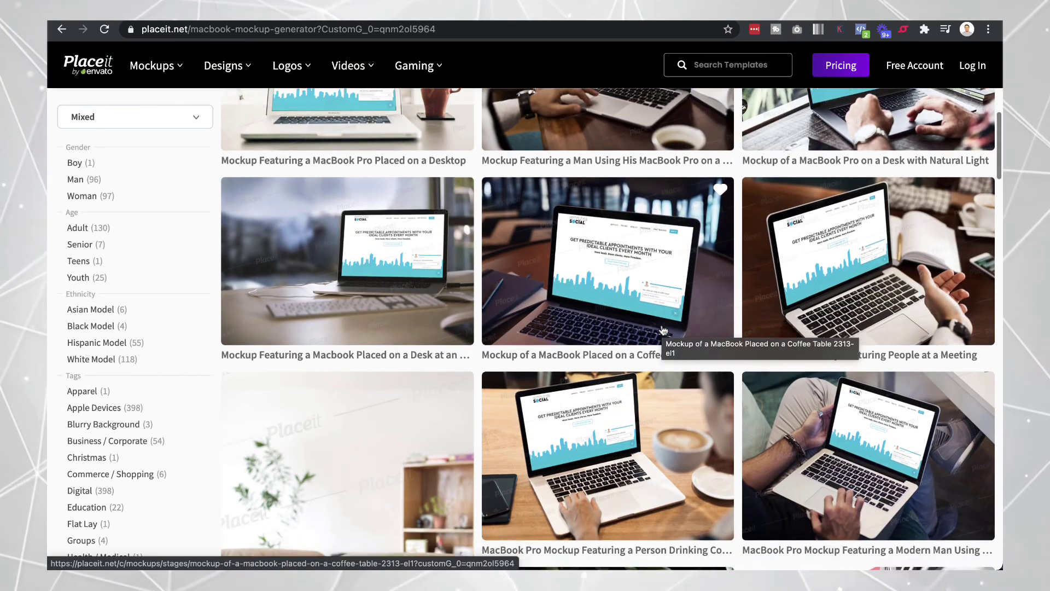
scroll(663, 330, down, 12)
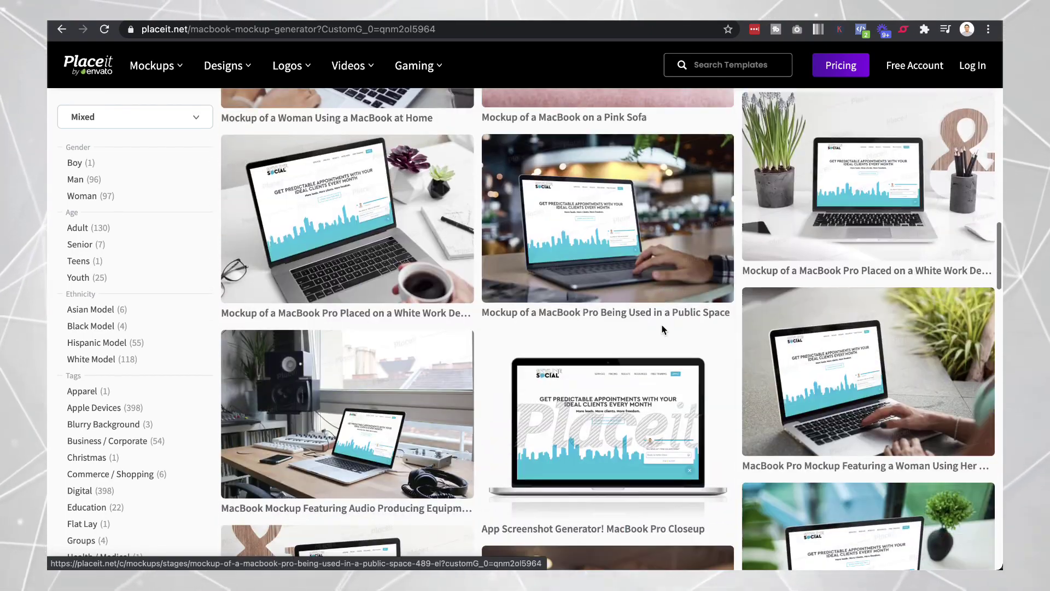
scroll(399, 293, up, 15)
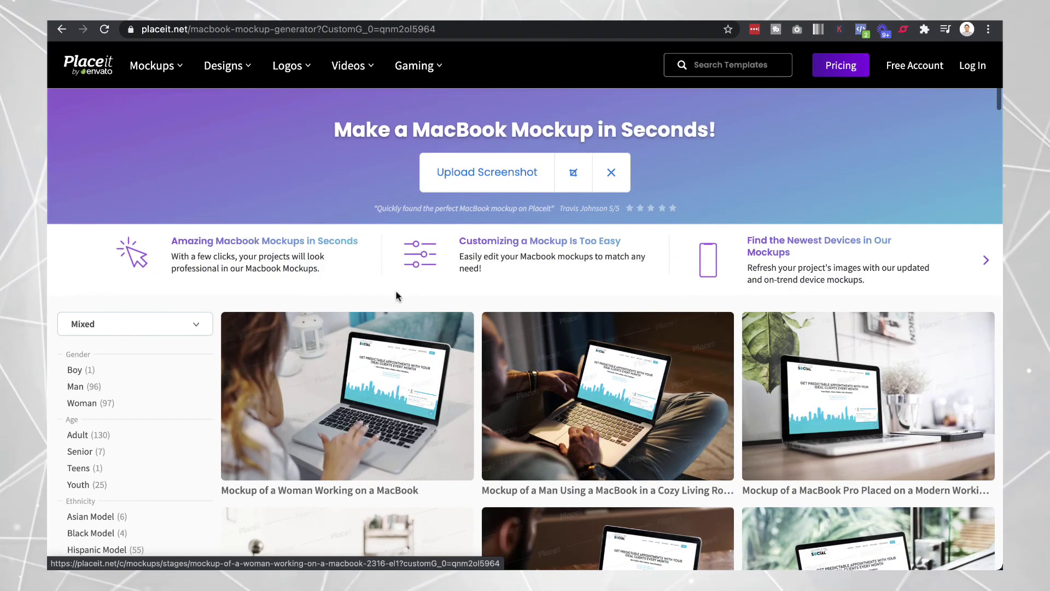
mouse_move(153, 66)
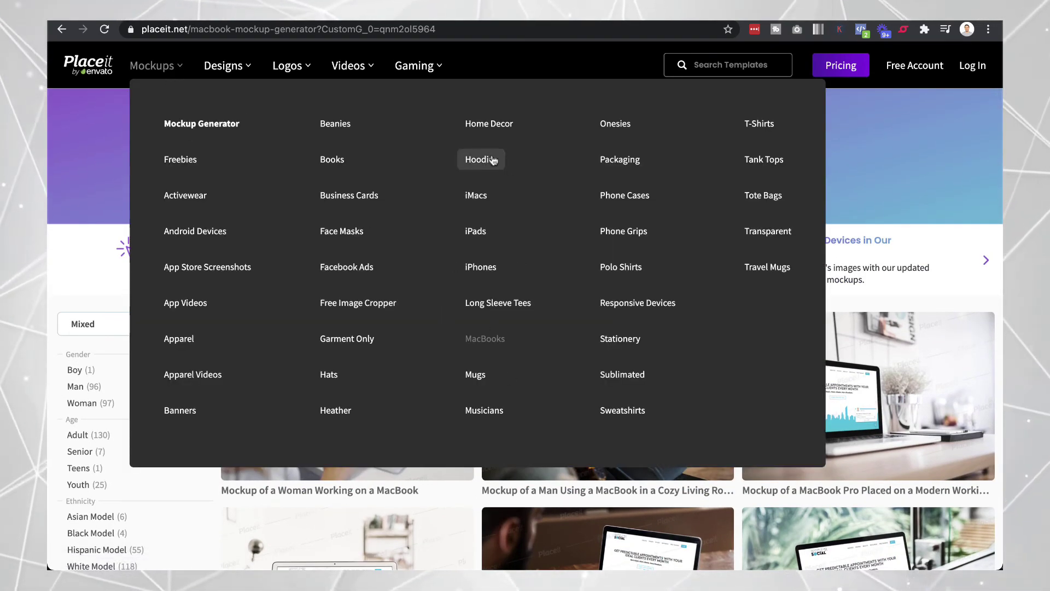
- Go from the iPad generator to Placeit's iMac mockup generator and scroll through its desktop scenes
click(475, 232)
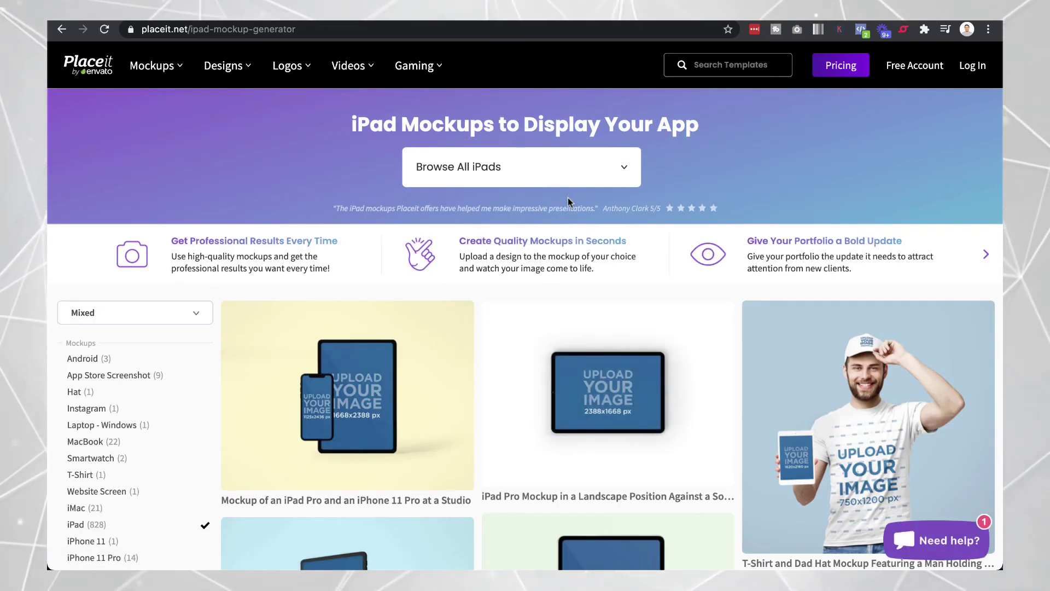
mouse_move(172, 60)
click(476, 196)
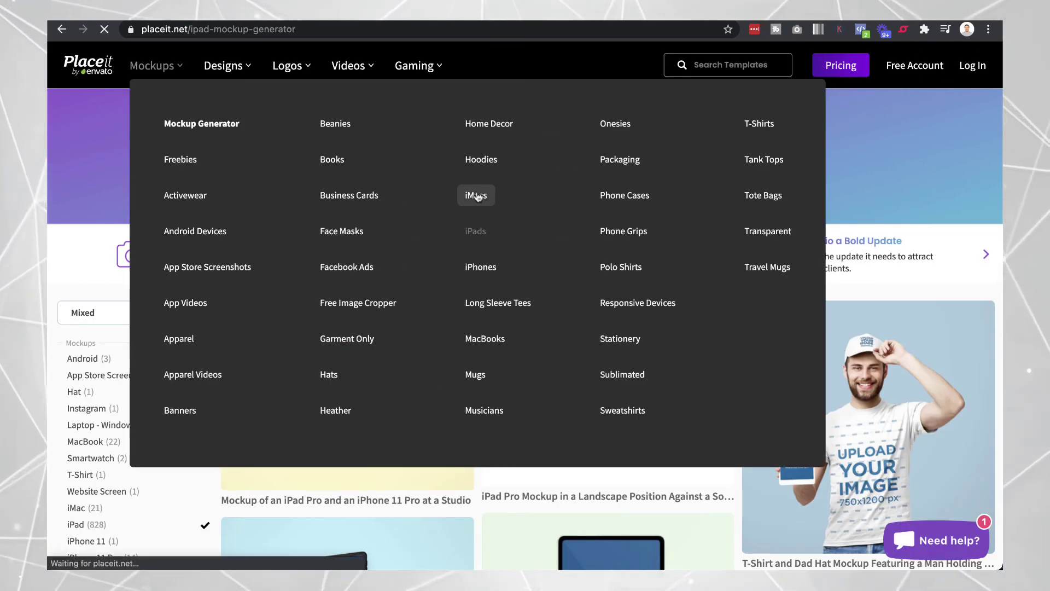
scroll(548, 359, down, 10)
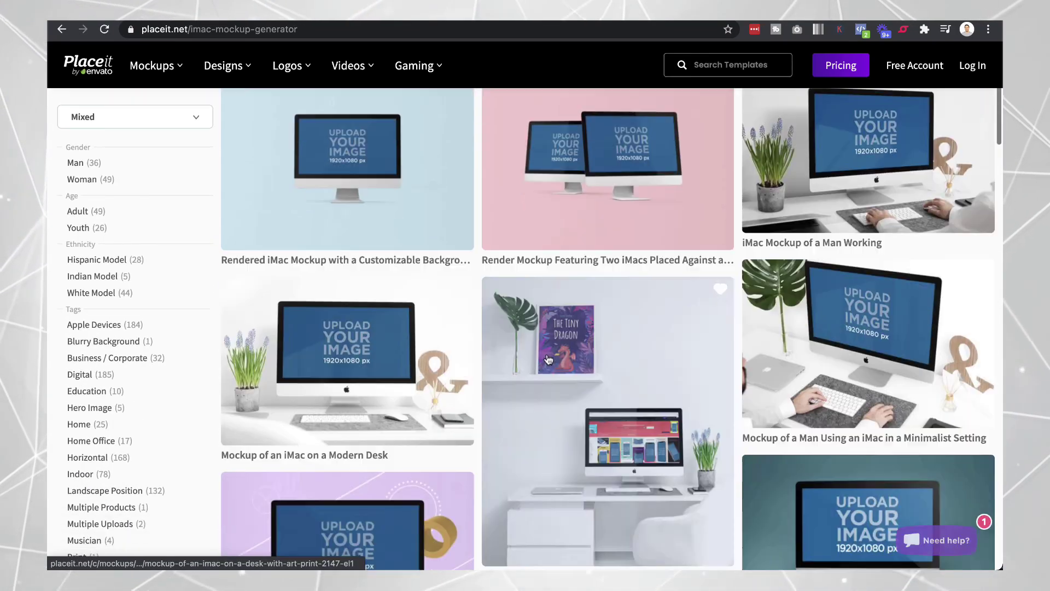
scroll(548, 359, down, 5)
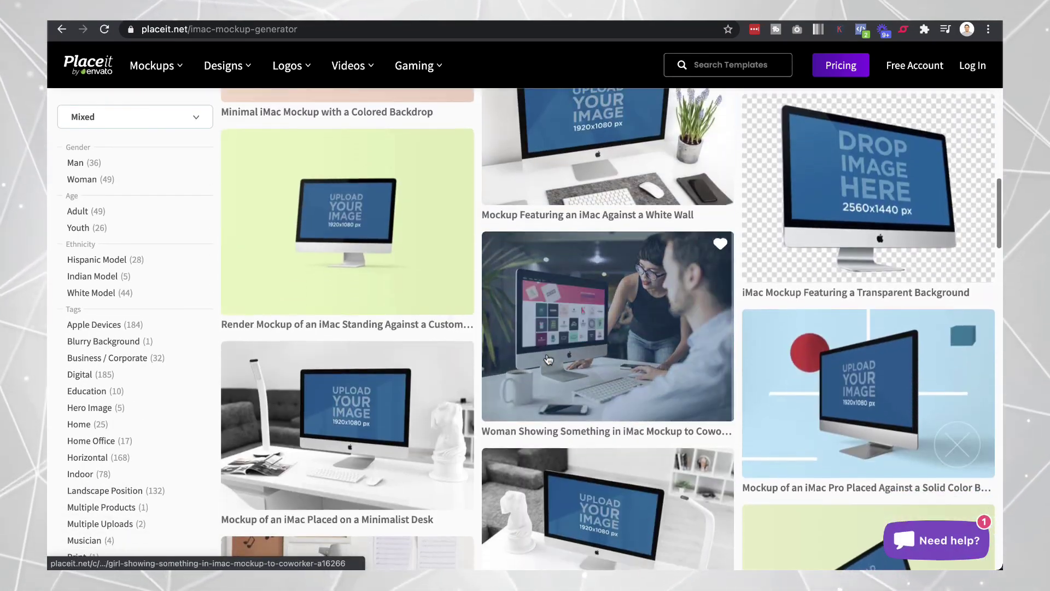
scroll(558, 401, up, 20)
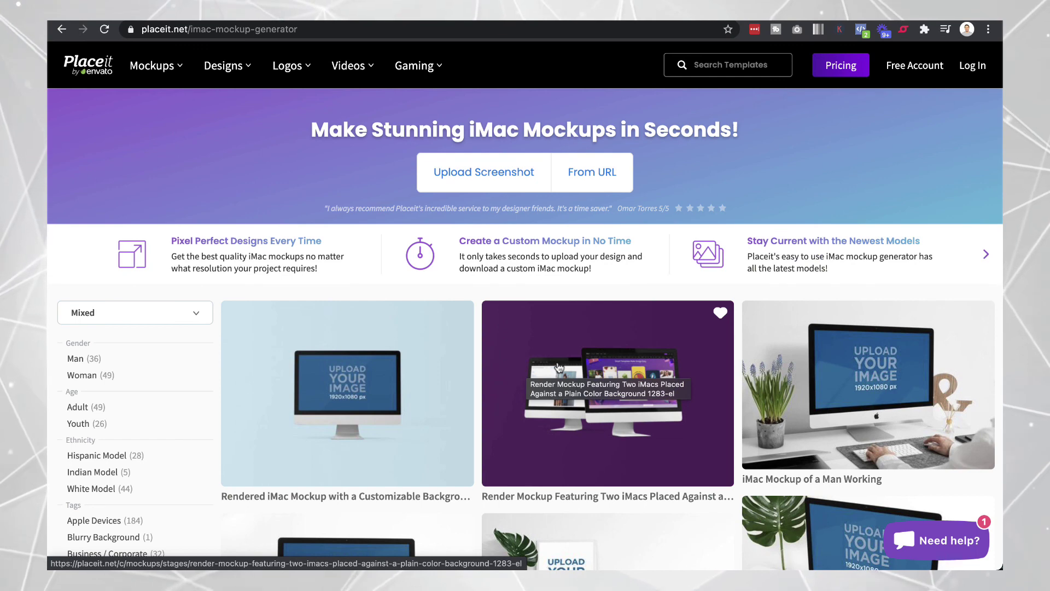